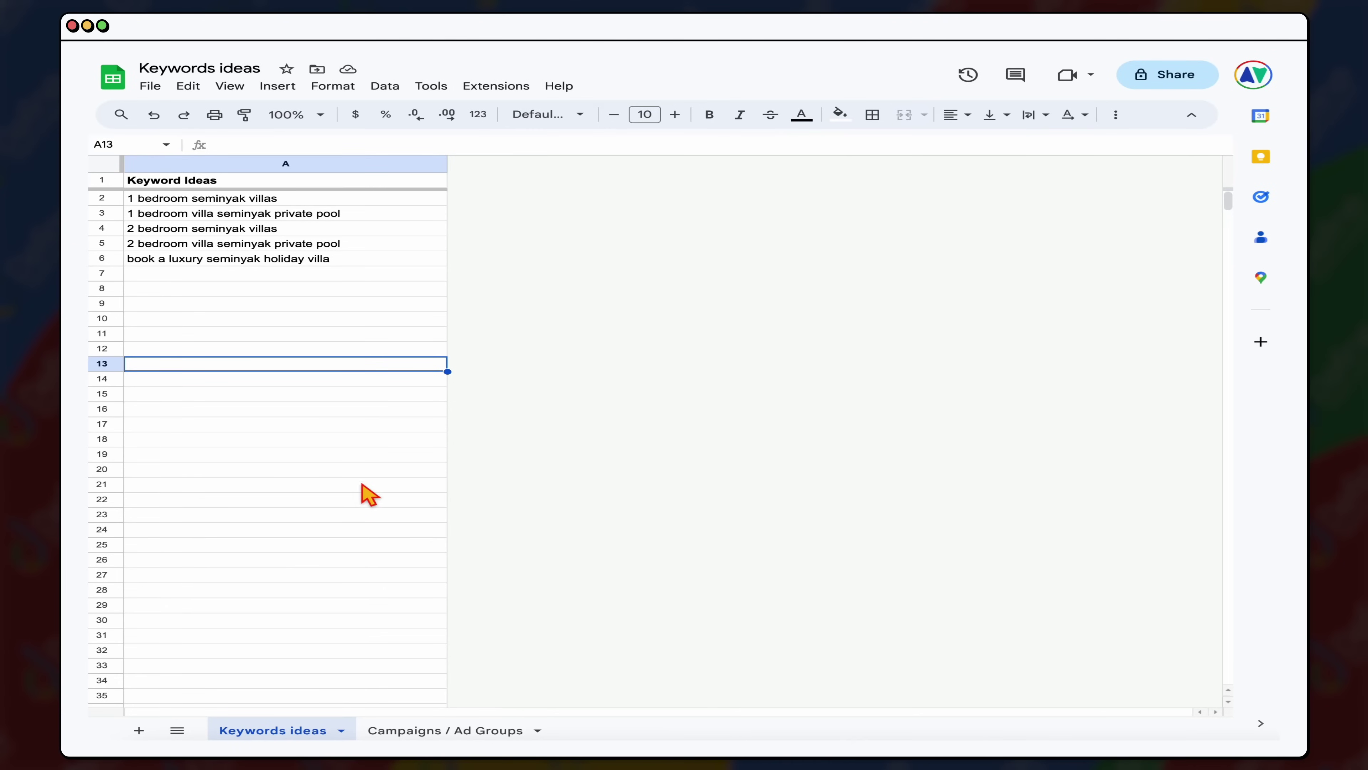
After checking the Campaigns / Ad Groups sheet, copy seed keywords A2:A6 from Keywords ideas
click(456, 729)
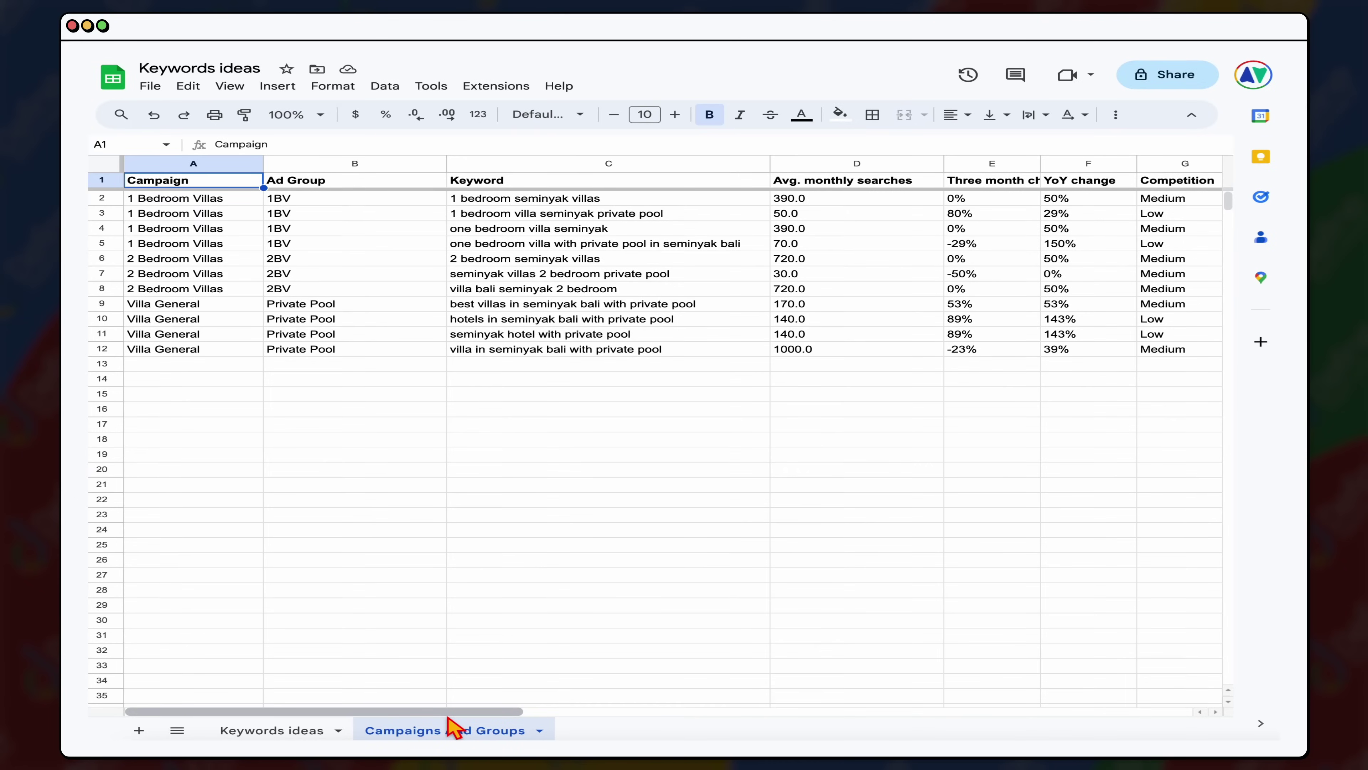
click(272, 730)
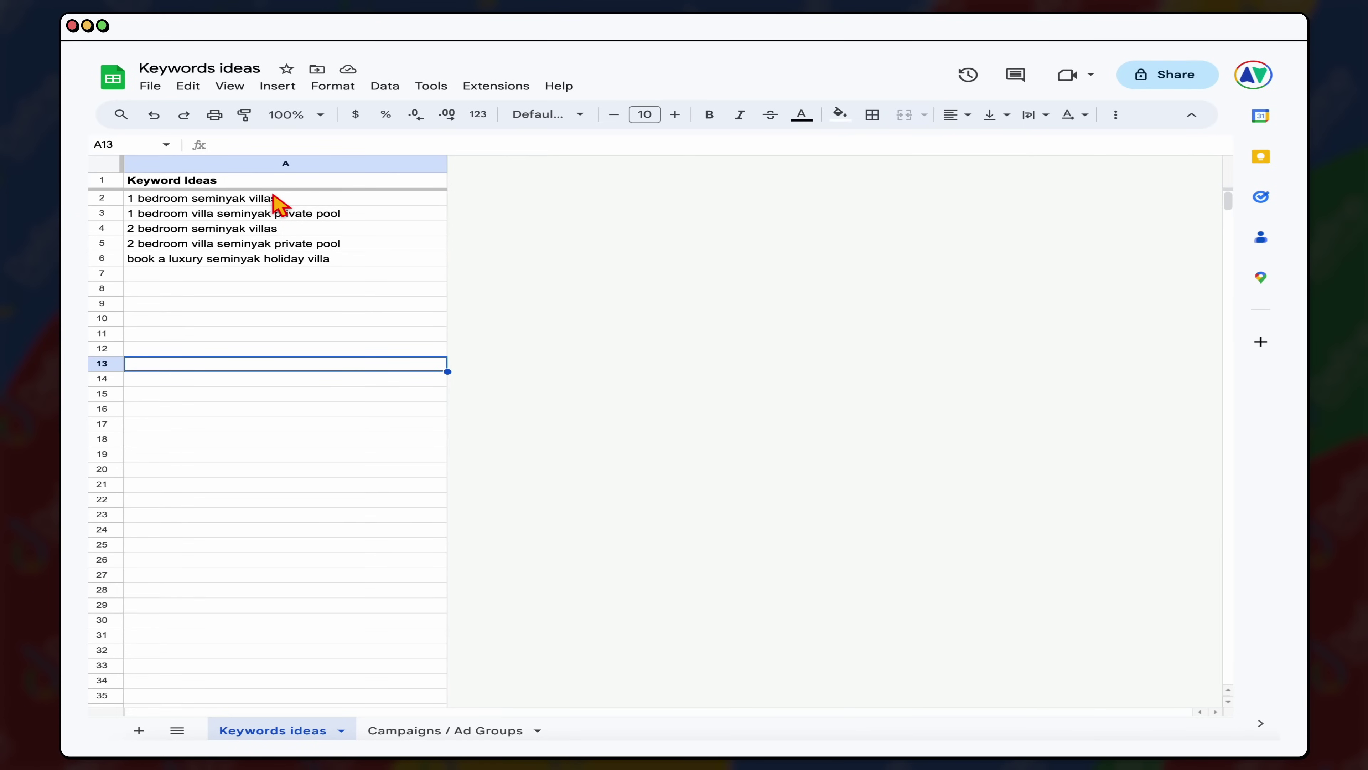
drag(293, 204, 317, 262)
key(super+c)
key(ctrl+Tab)
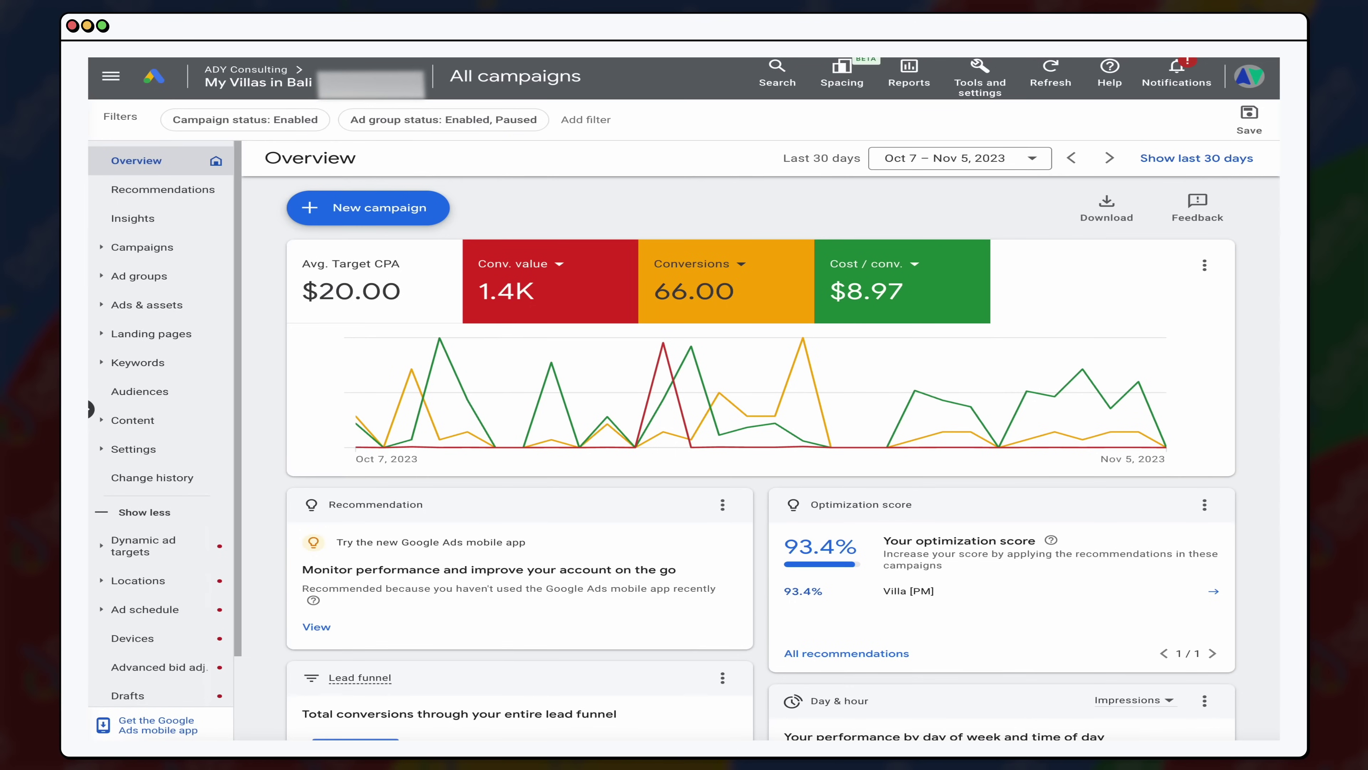
Go to Keyword Planner through Tools and settings > Planning
click(979, 86)
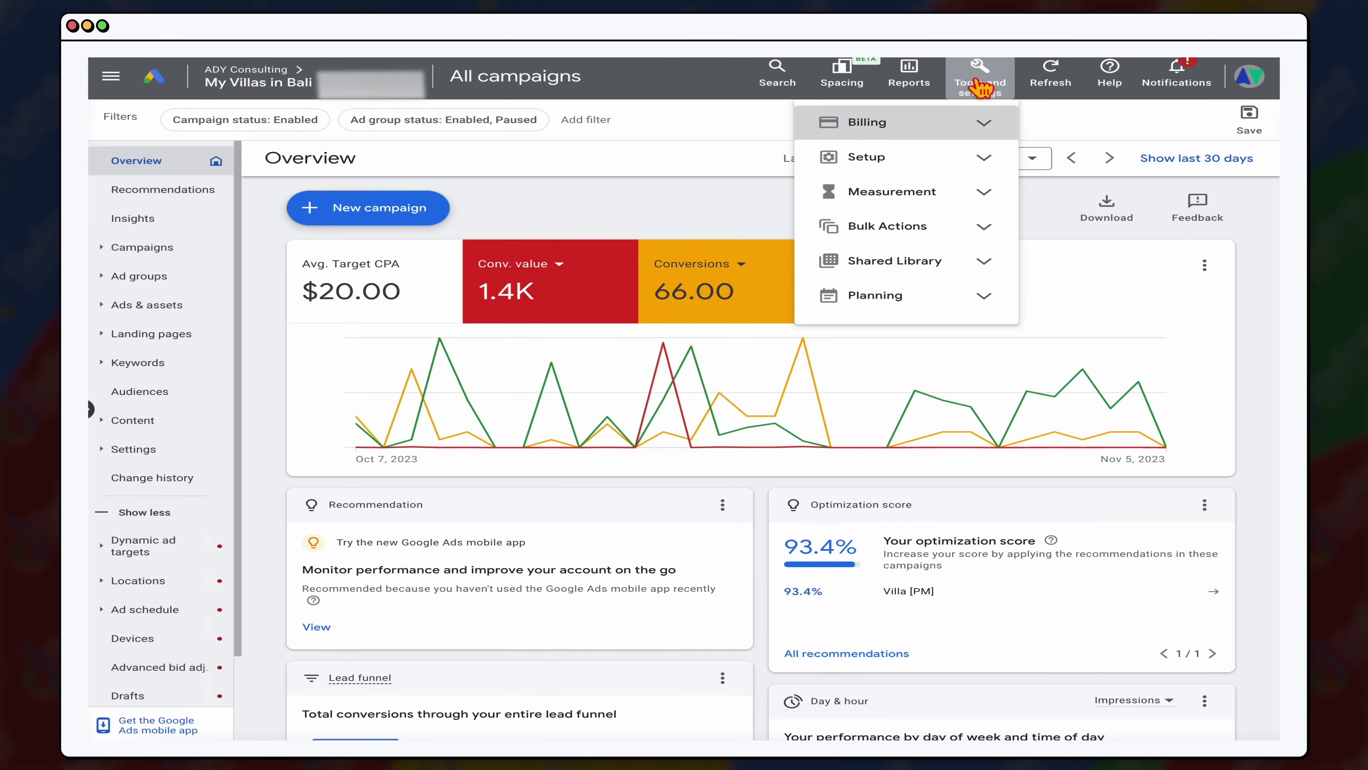
click(977, 298)
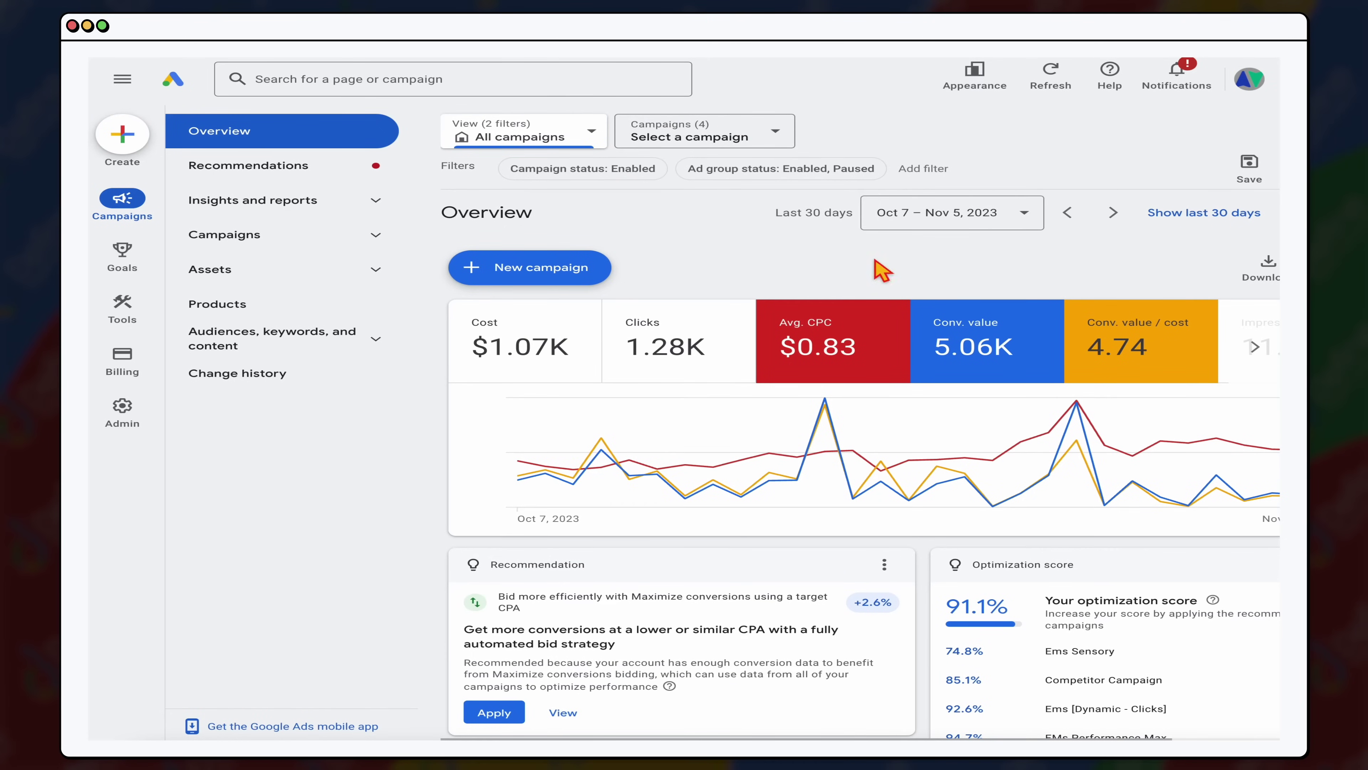
mouse_move(146, 324)
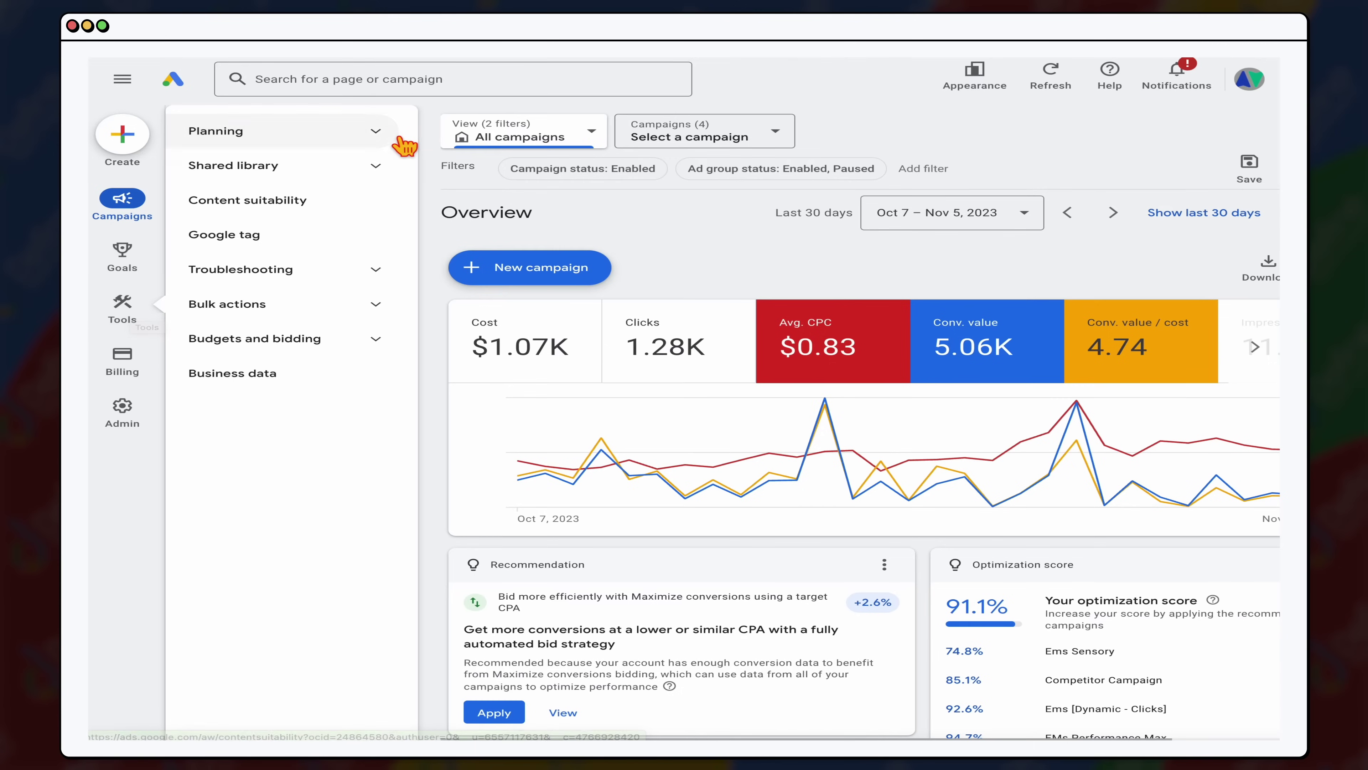
click(383, 133)
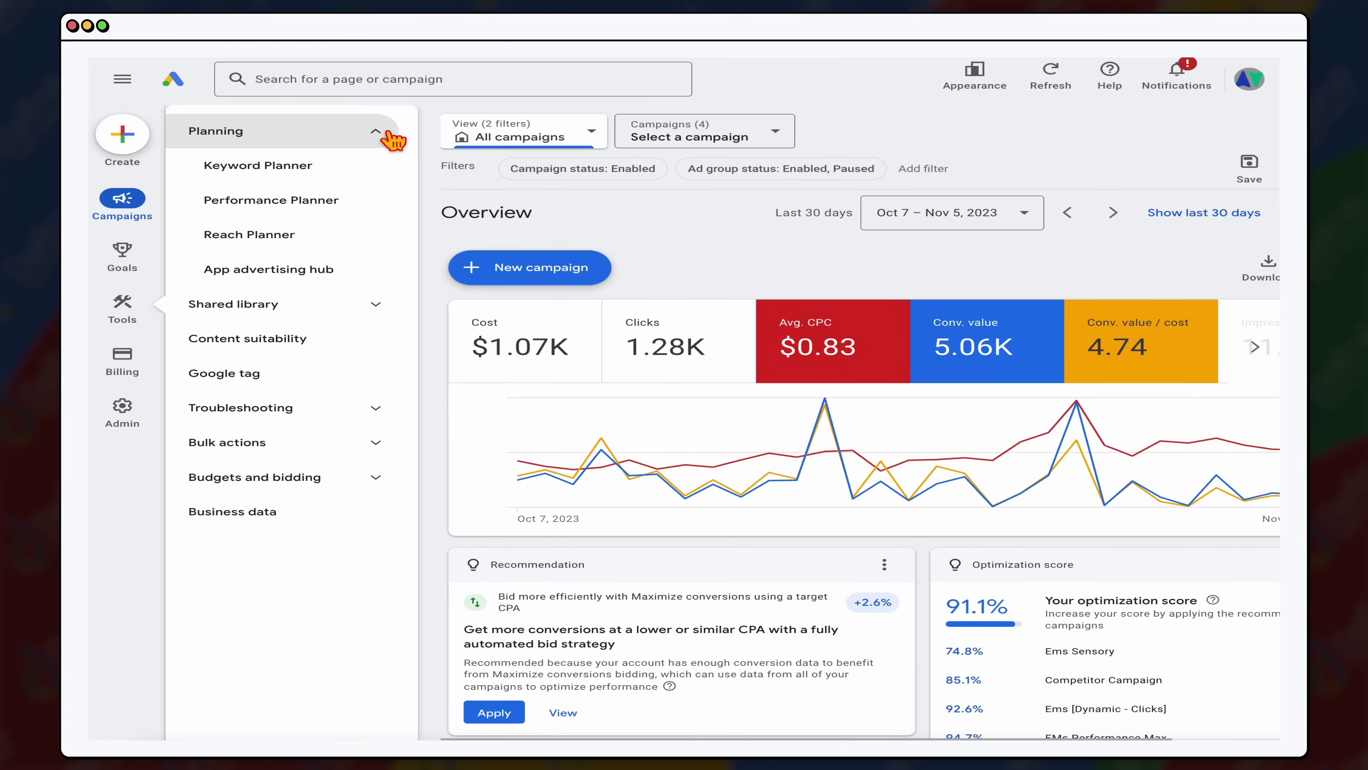
click(279, 182)
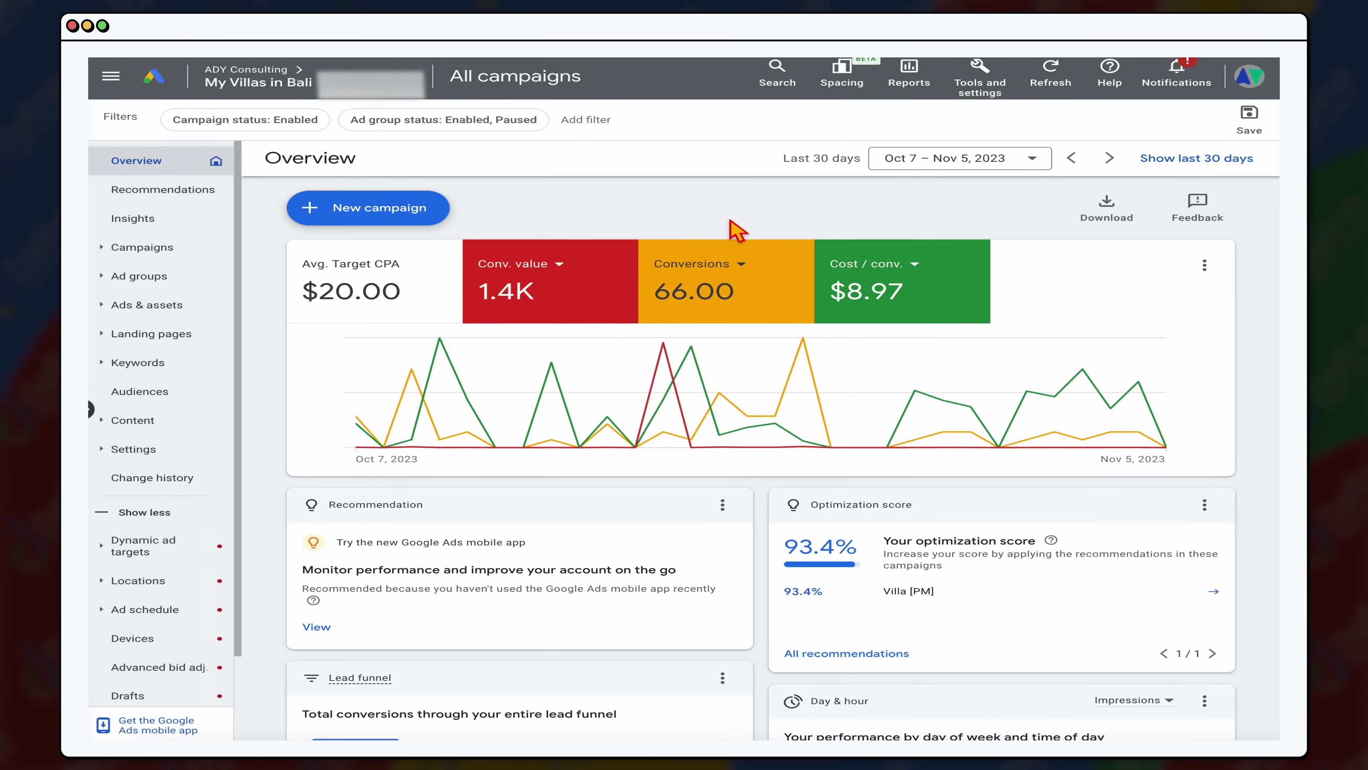
Search the account pages for 'keyword pla' and choose Keyword Planner
click(778, 73)
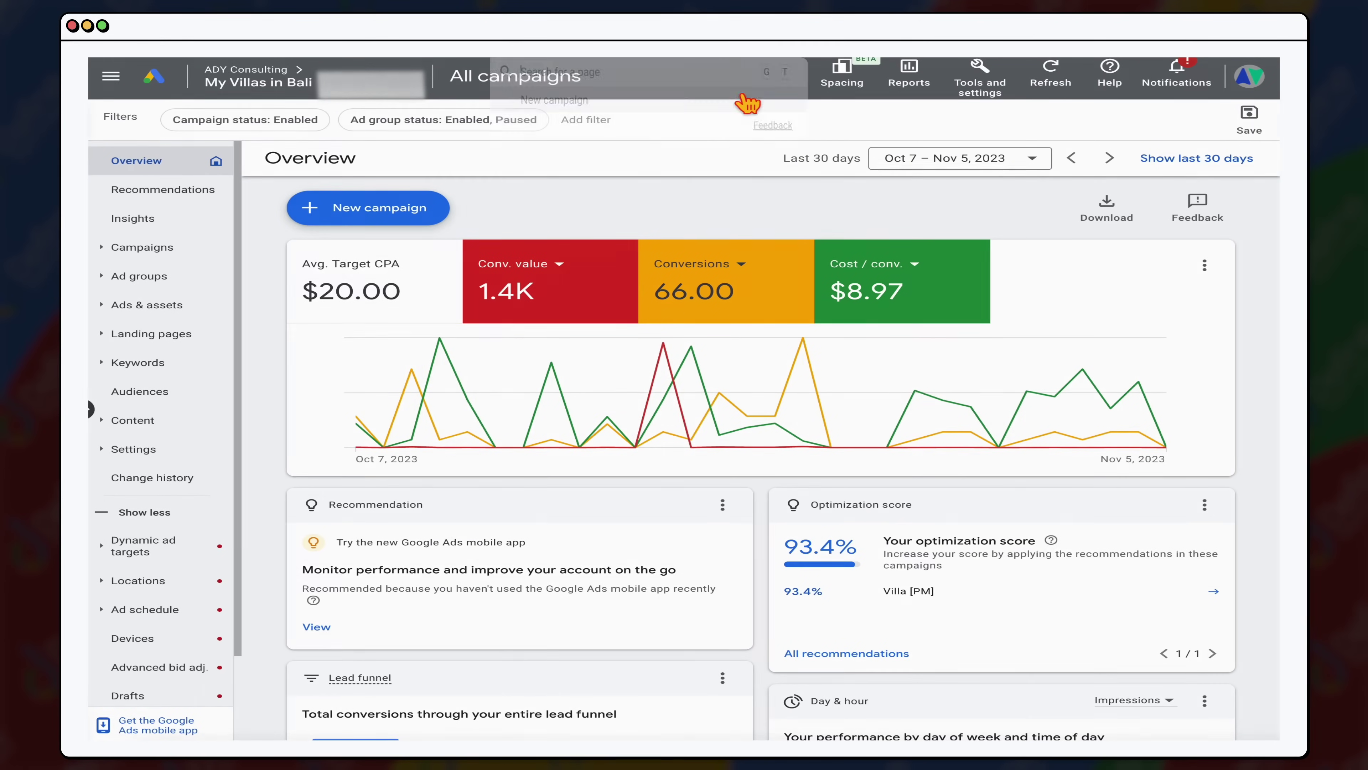
text(key)
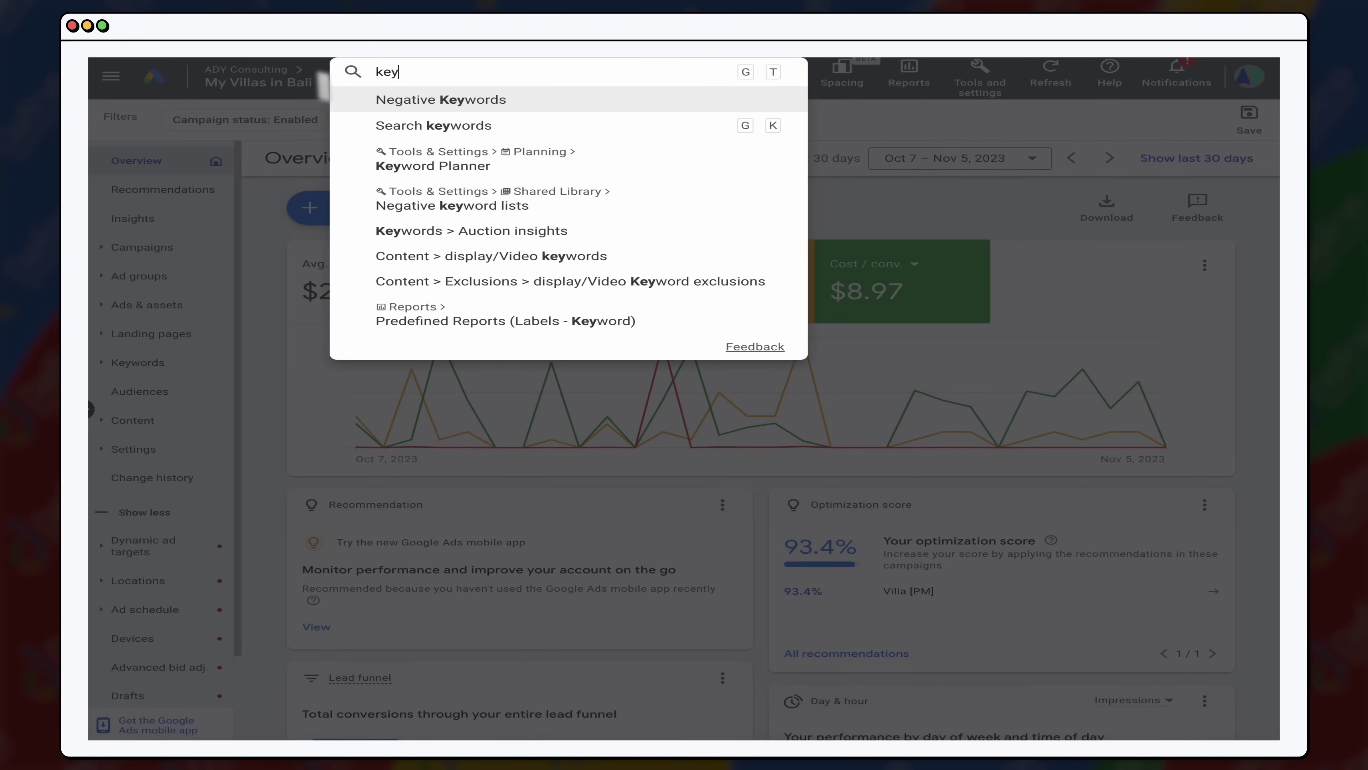
text(word pla)
click(617, 110)
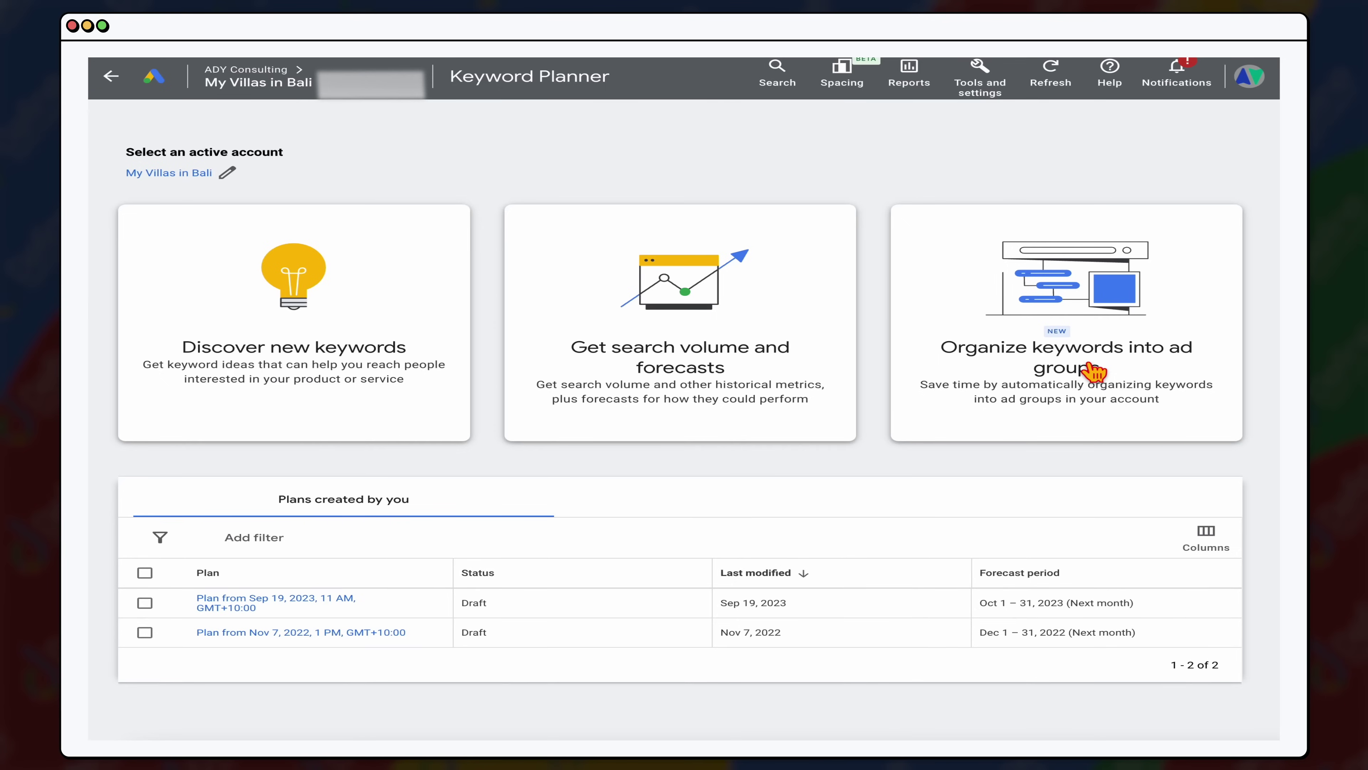
Paste the five Seminyak villa seeds into Discover new keywords and get 34 ideas
click(347, 341)
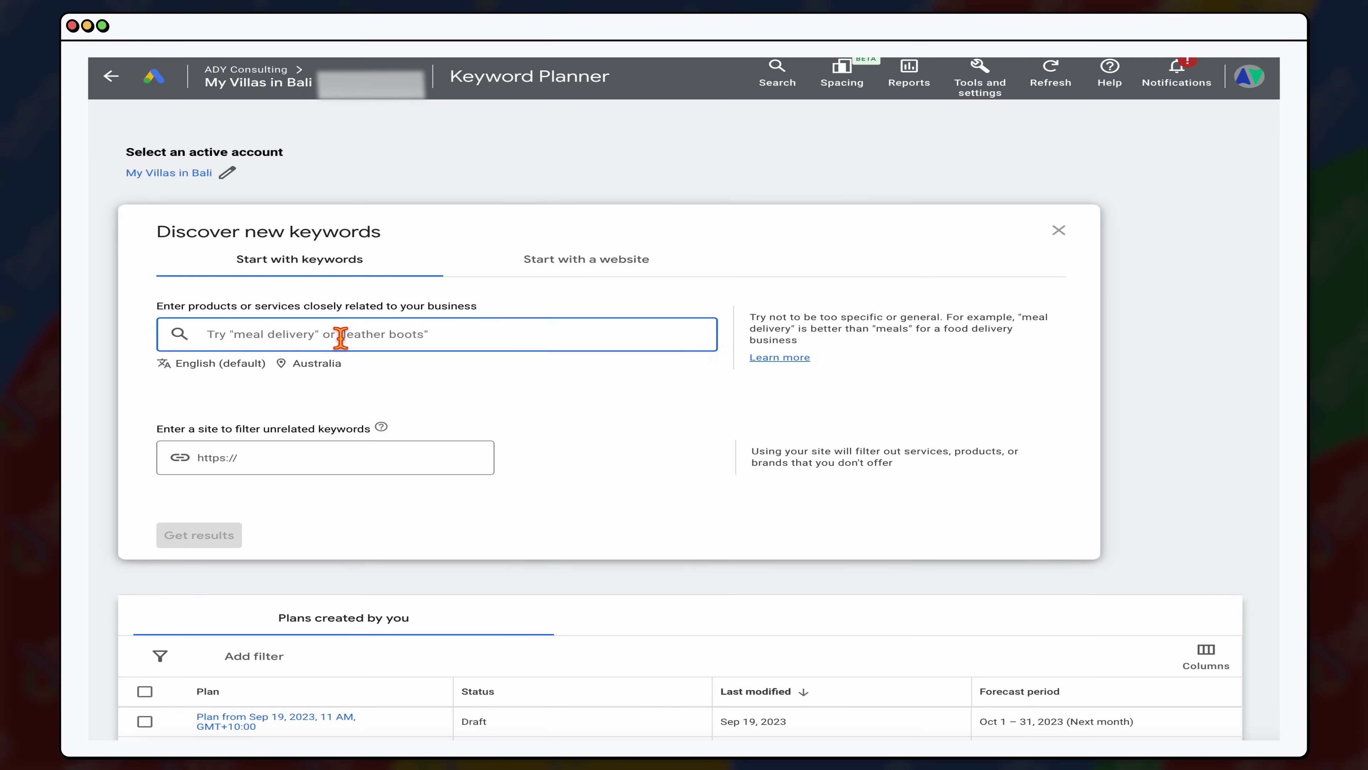
key(super+v)
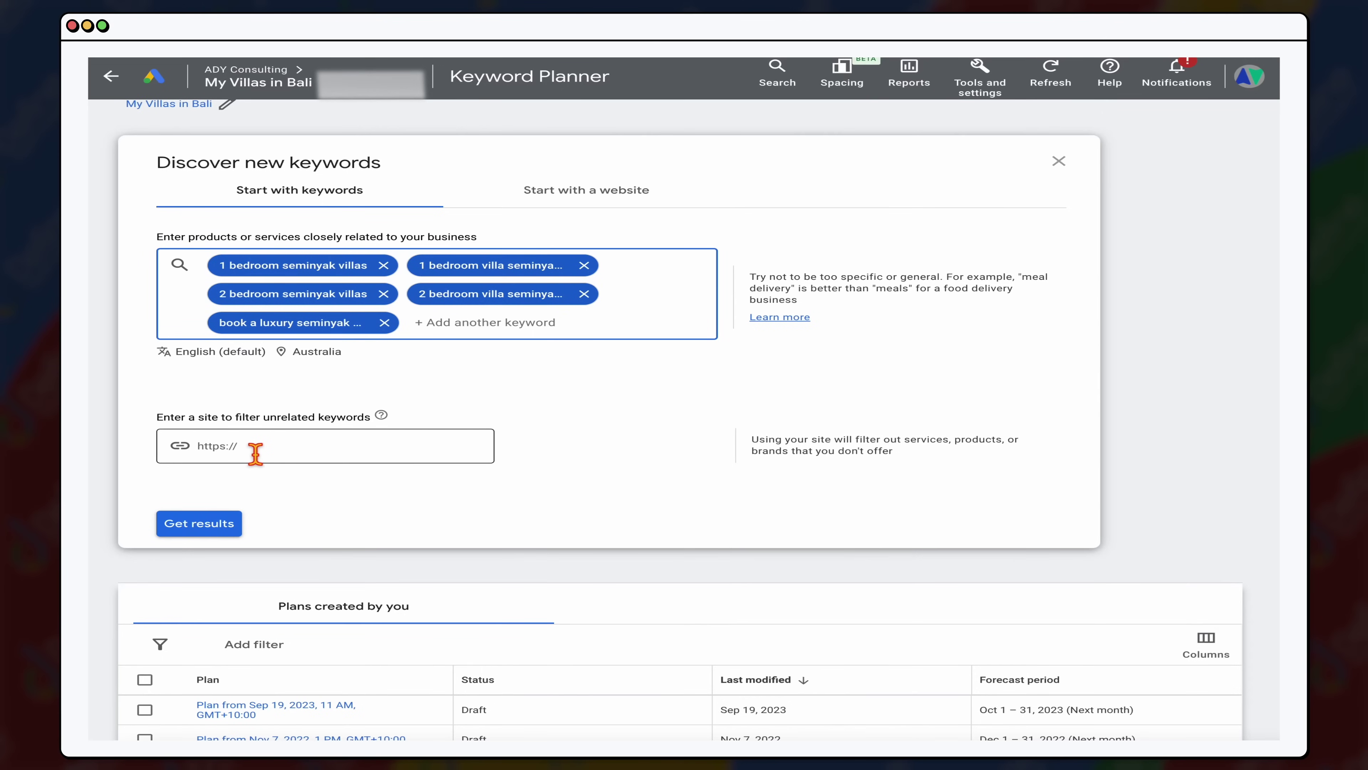
click(260, 444)
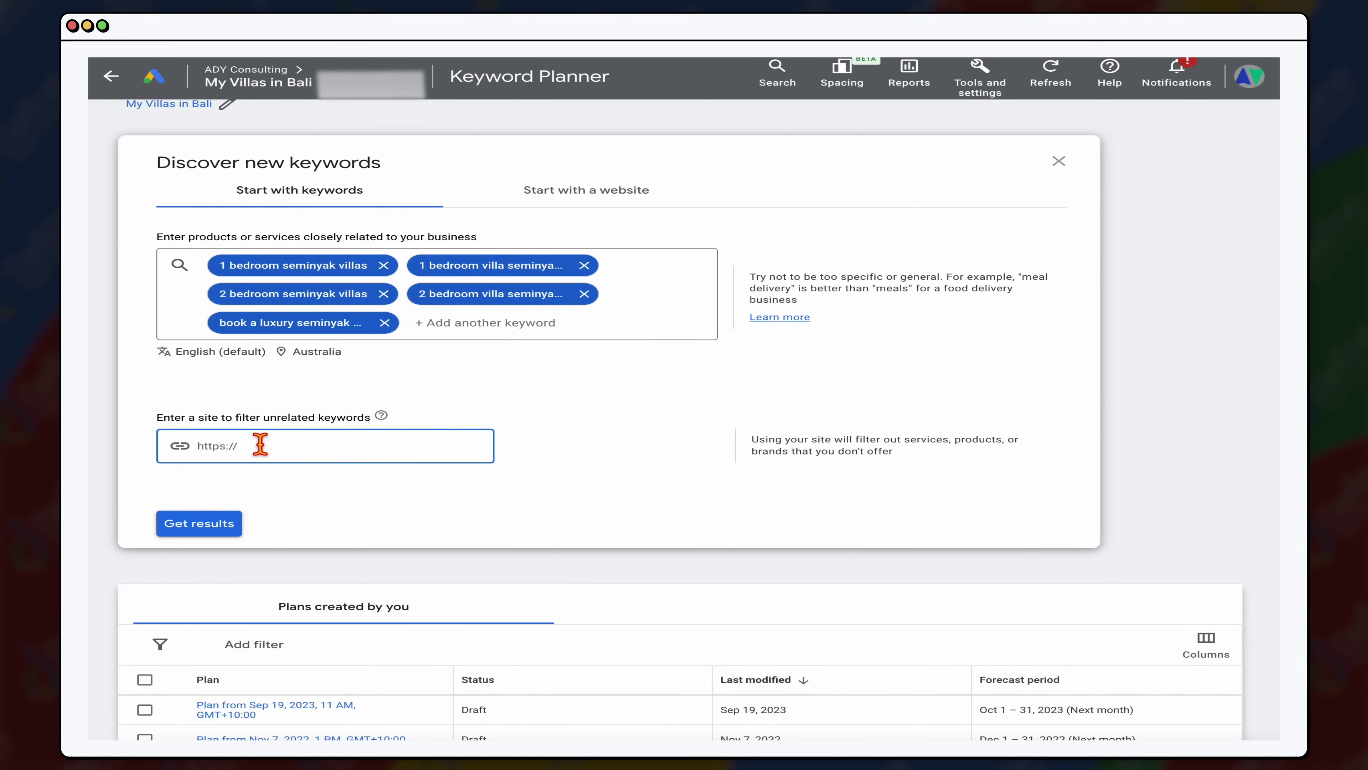
click(207, 524)
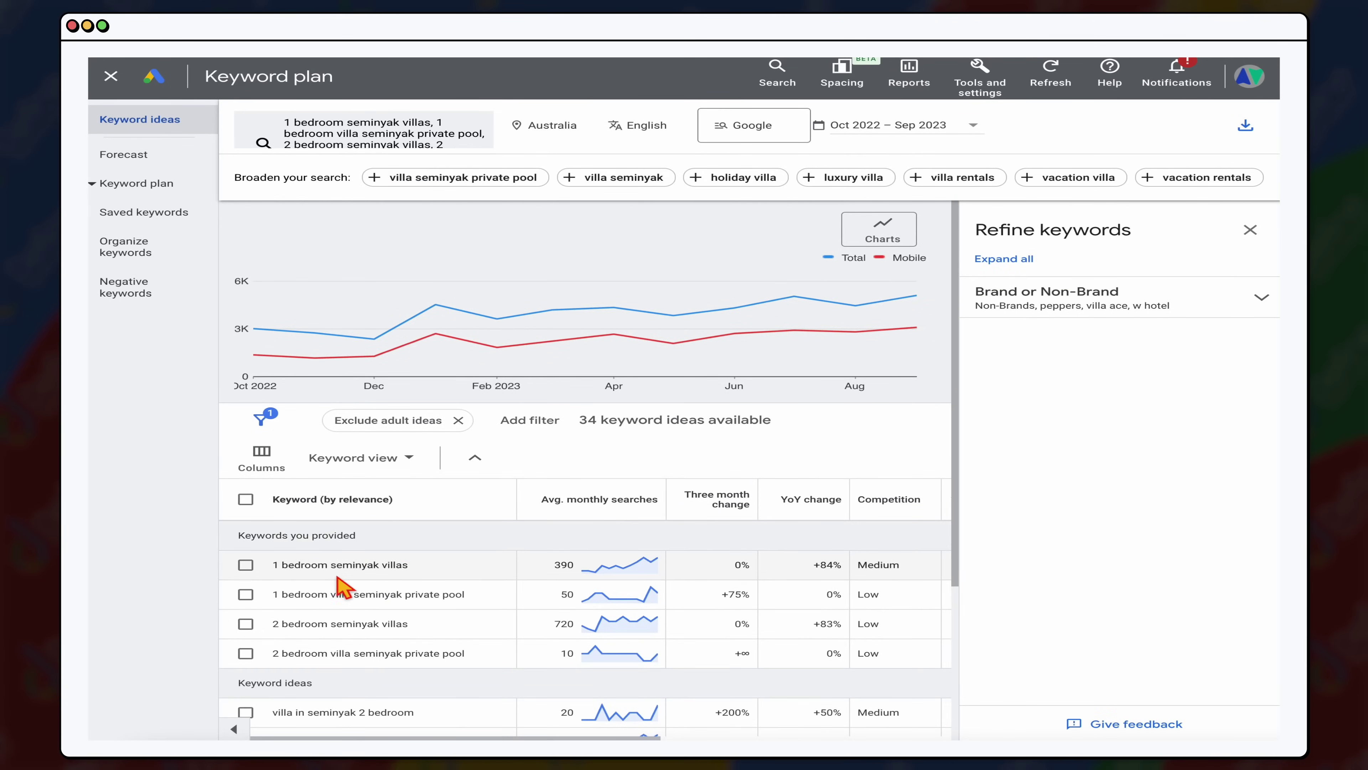
Under Brand or Non-Brand, untick w hotel, villa ace and peppers so 31 ideas remain
triple_click(231, 536)
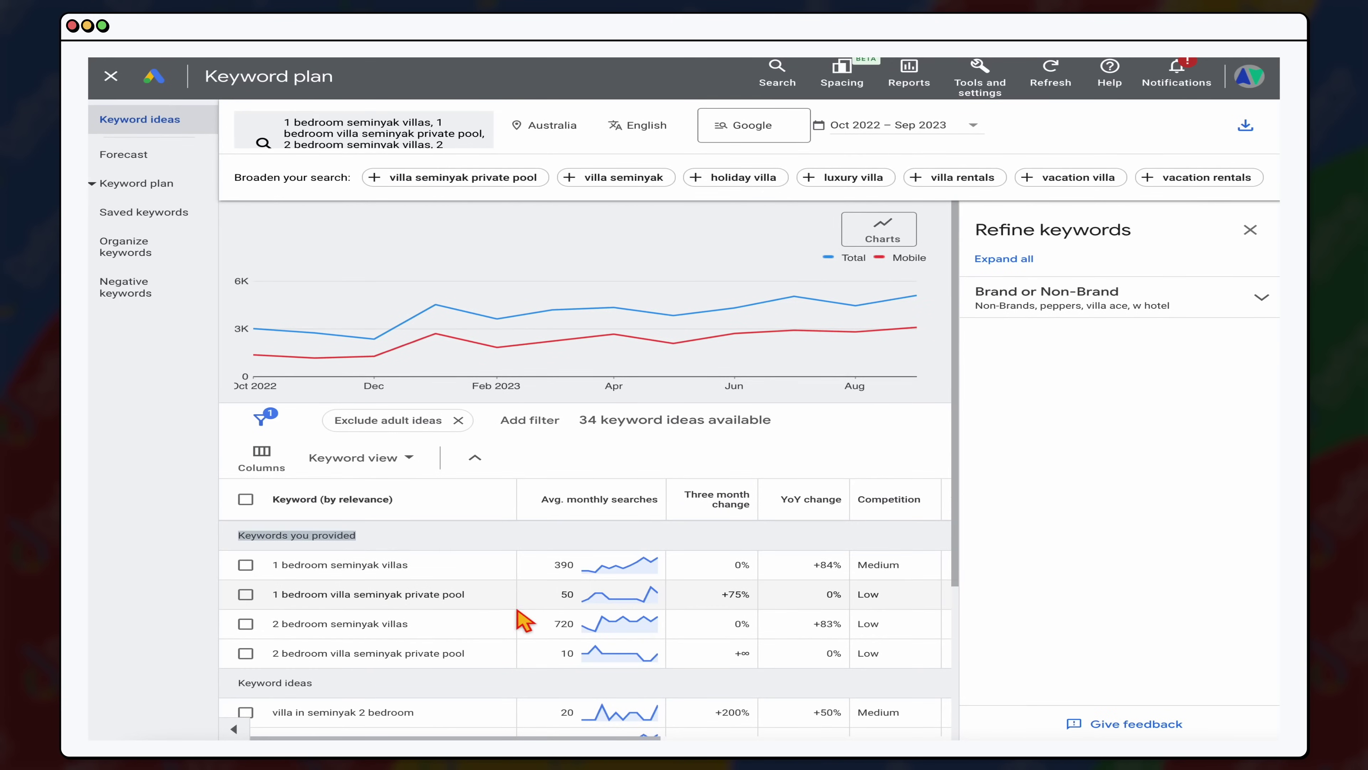
scroll(527, 623, down, 2)
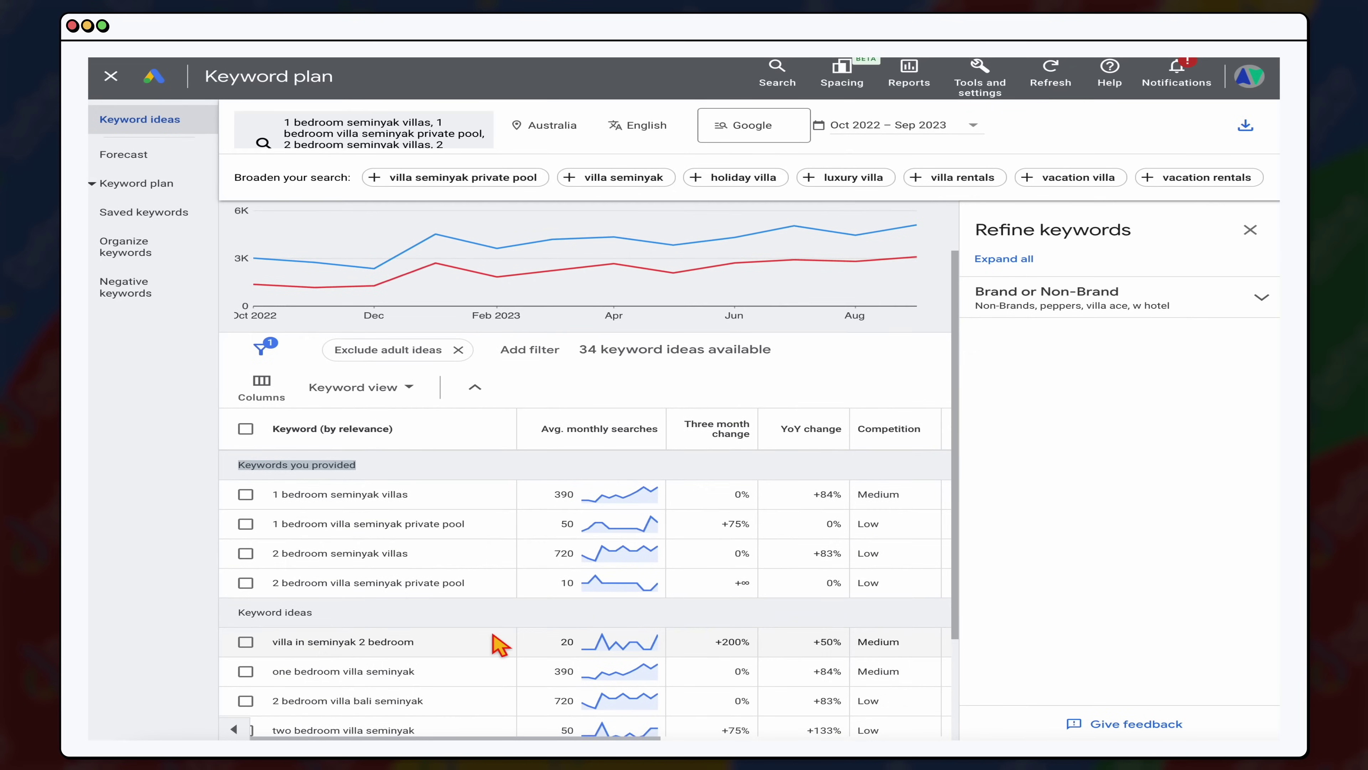
scroll(494, 643, down, 2)
scroll(495, 643, down, 2)
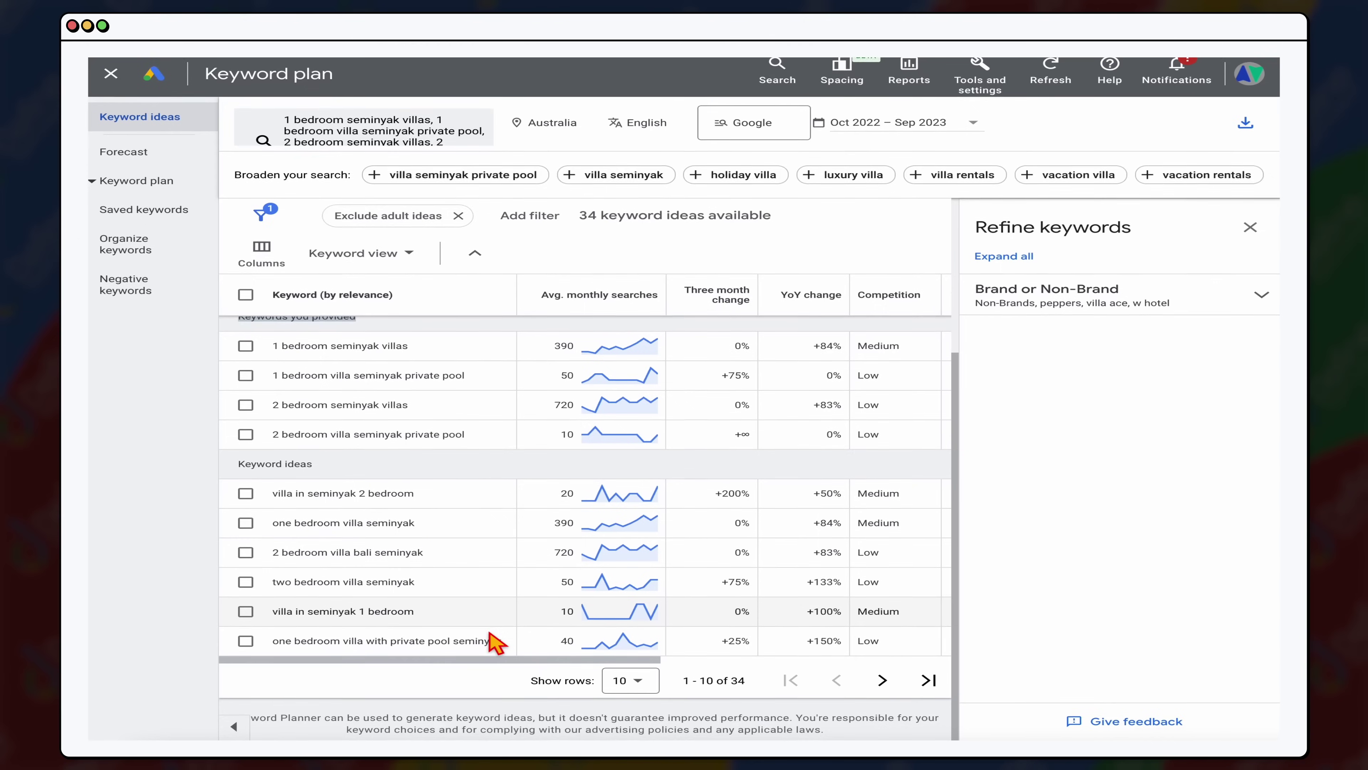
scroll(494, 643, up, 5)
click(1204, 305)
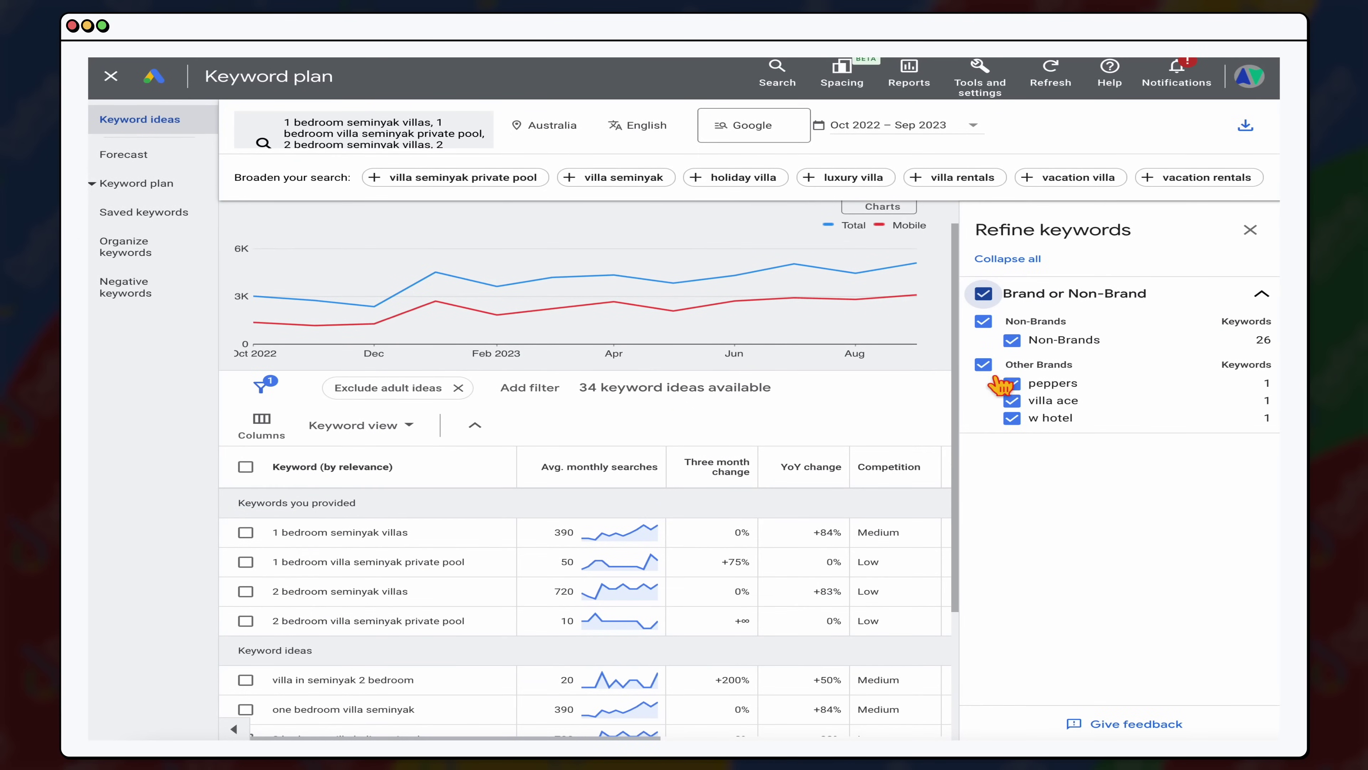
click(1013, 418)
click(1012, 401)
click(1007, 383)
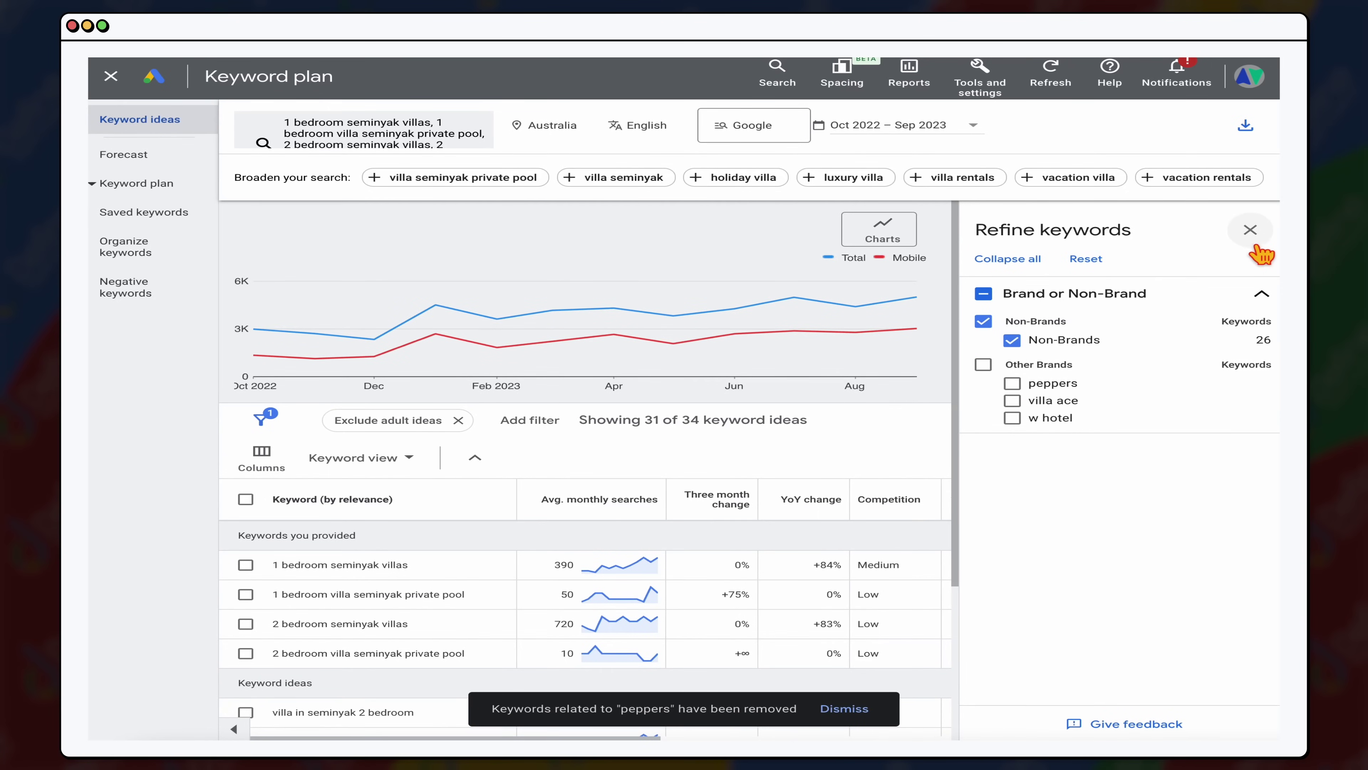
click(1251, 229)
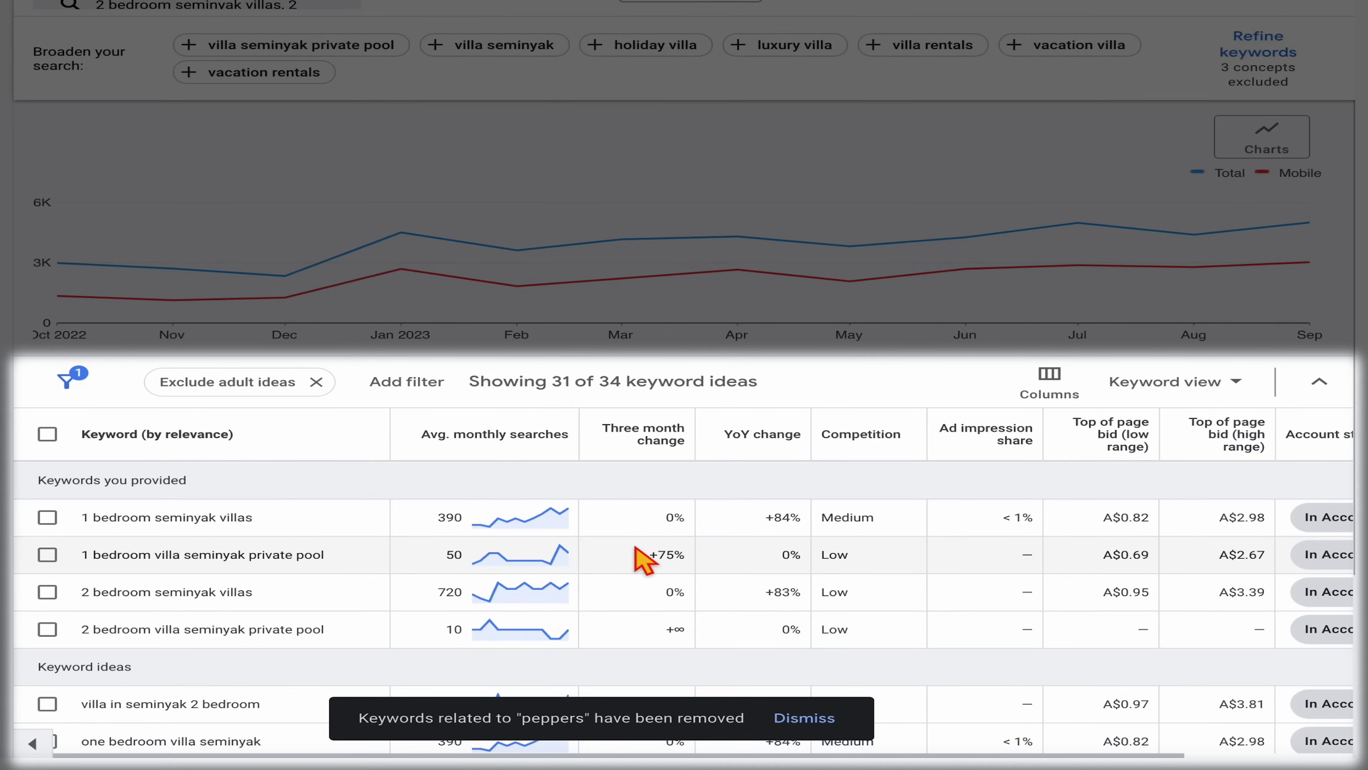
mouse_move(495, 529)
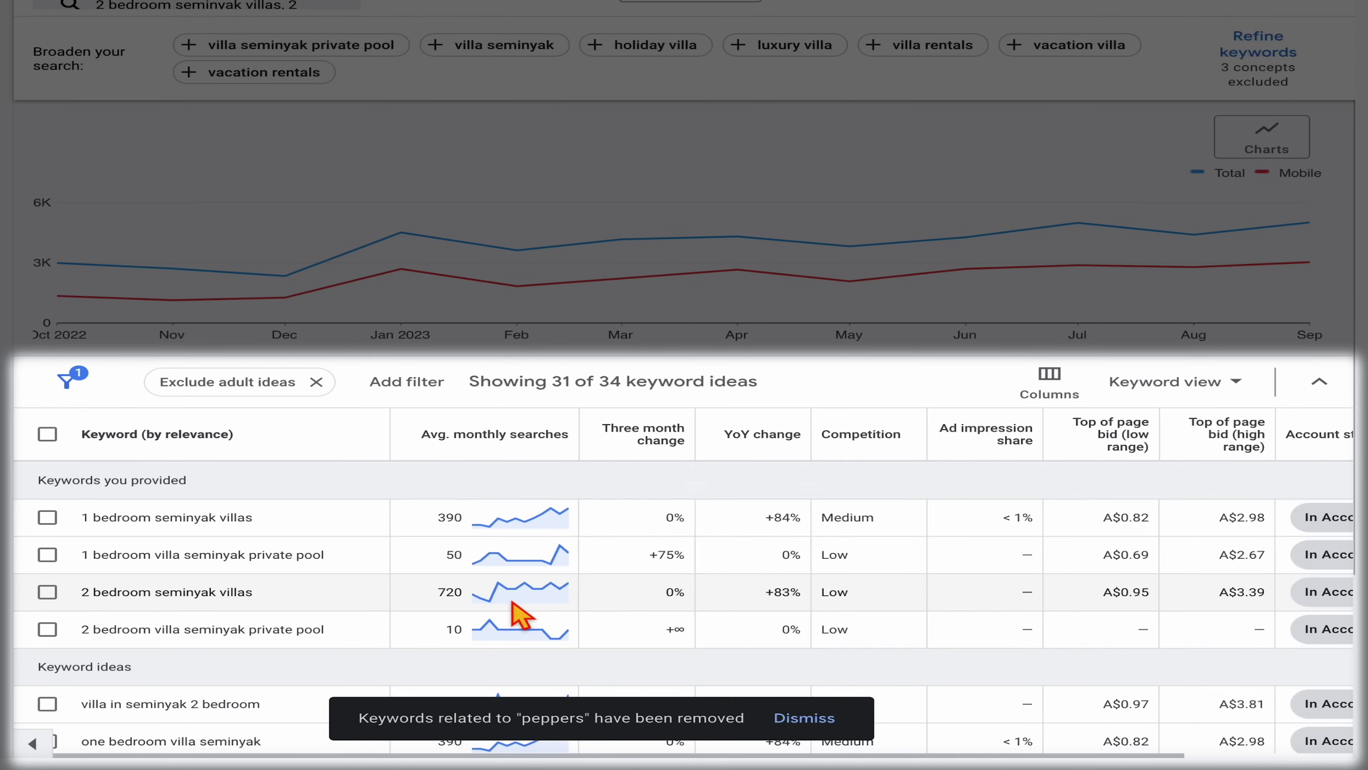
mouse_move(512, 601)
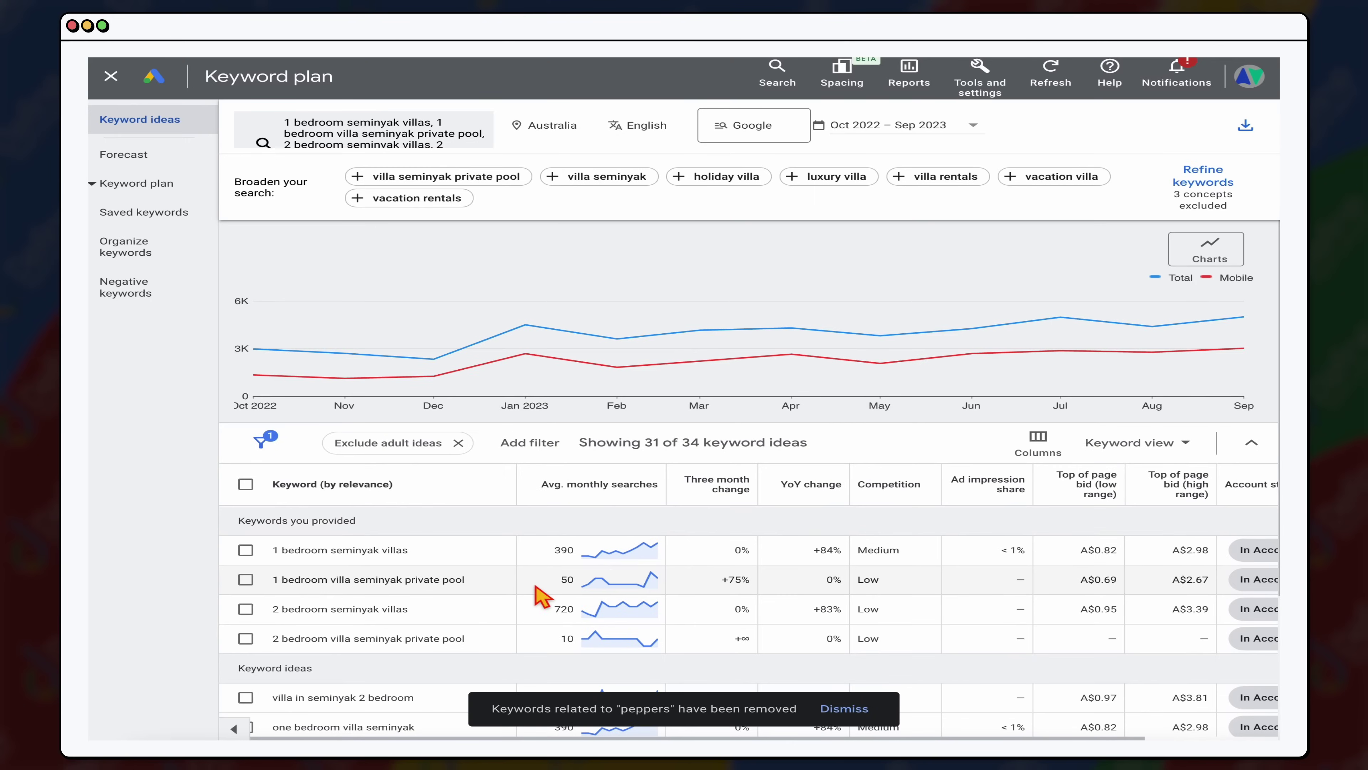
scroll(877, 589, down, 2)
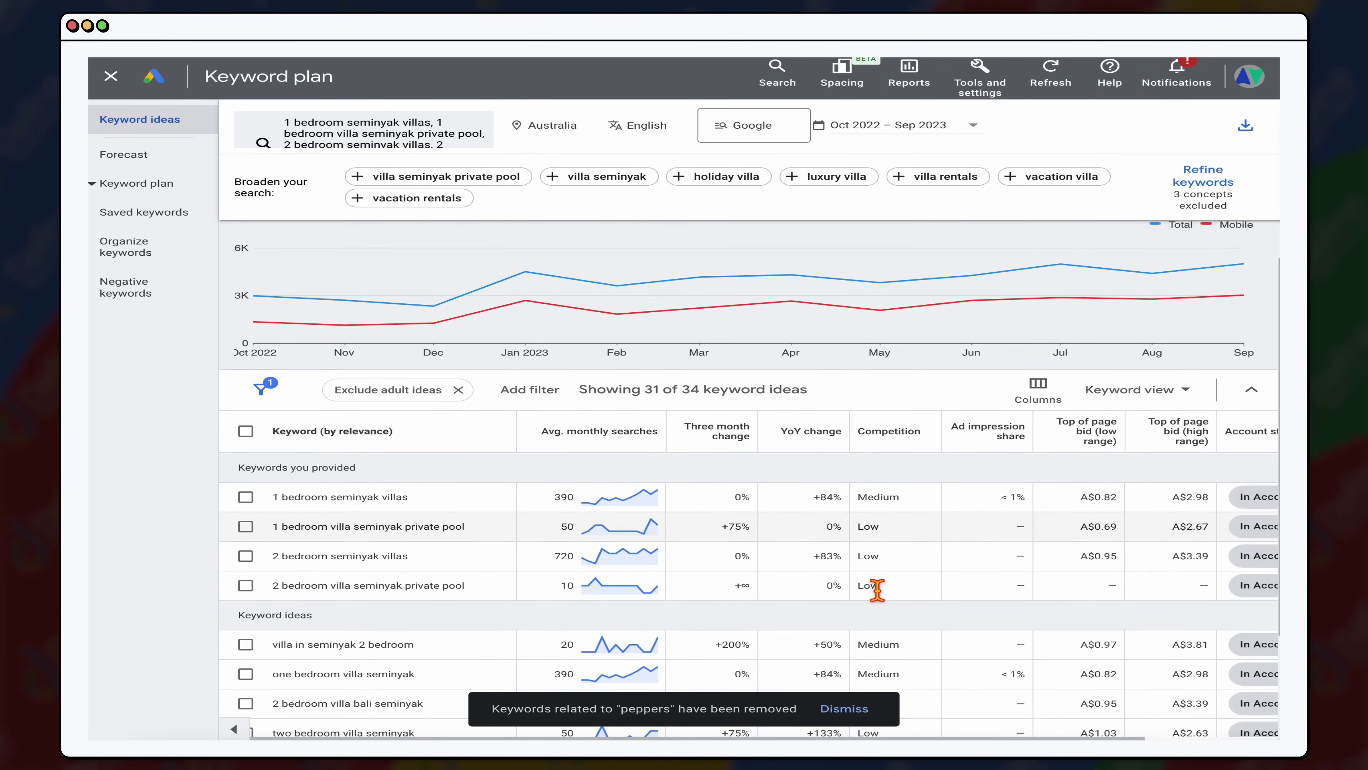
scroll(877, 589, down, 5)
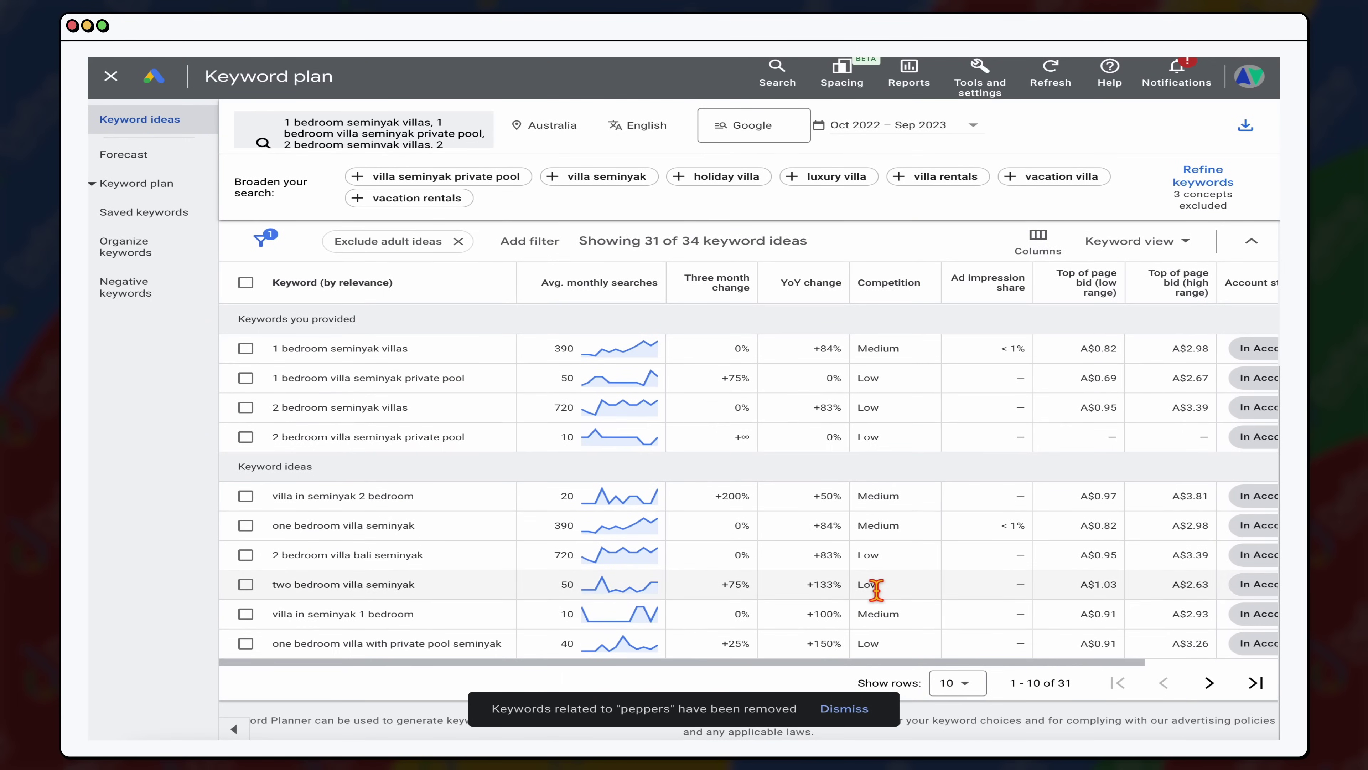
scroll(971, 569, up, 7)
scroll(973, 588, down, 4)
scroll(975, 589, down, 8)
scroll(898, 406, up, 5)
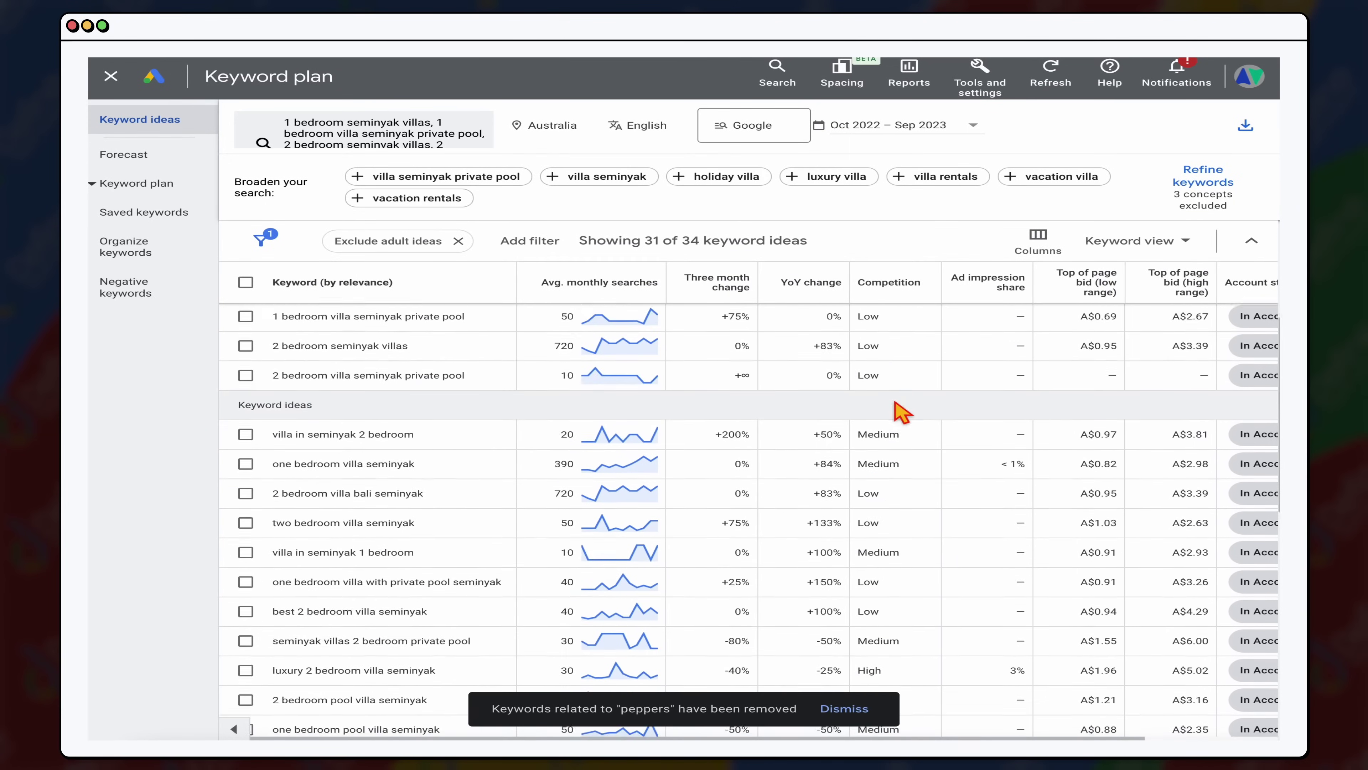
scroll(901, 412, up, 6)
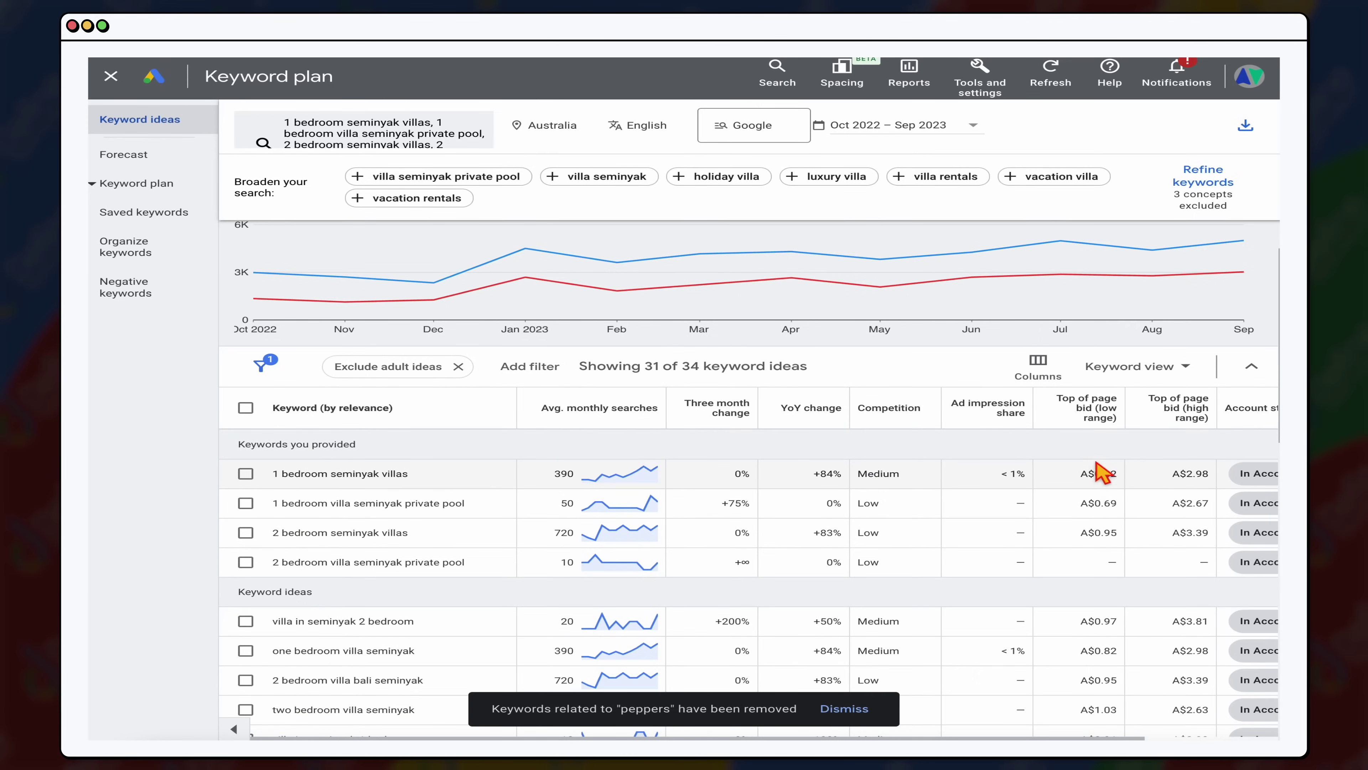
Tick the 1 bedroom and 2 bedroom Seminyak villa keywords, with and without private pool
mouse_move(1115, 429)
click(245, 474)
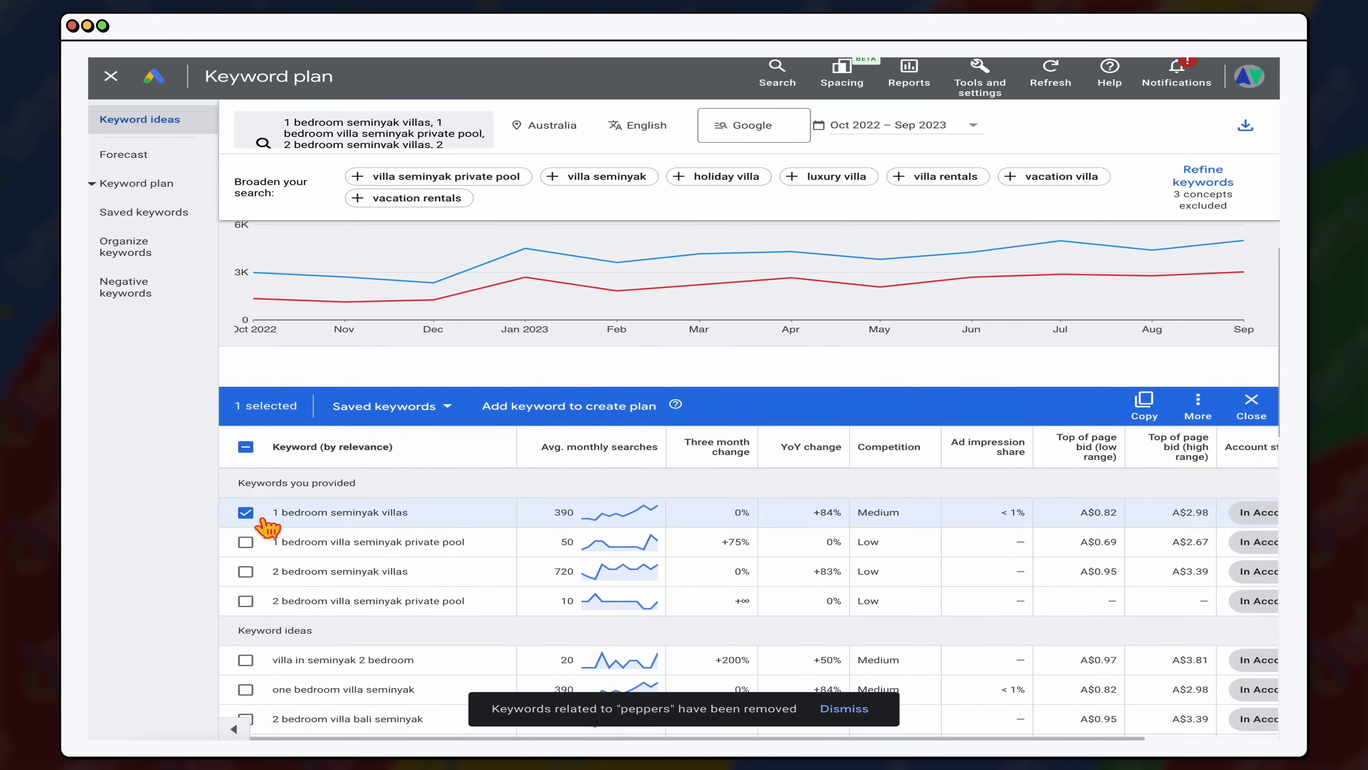
click(245, 503)
click(245, 532)
click(245, 562)
scroll(296, 585, down, 3)
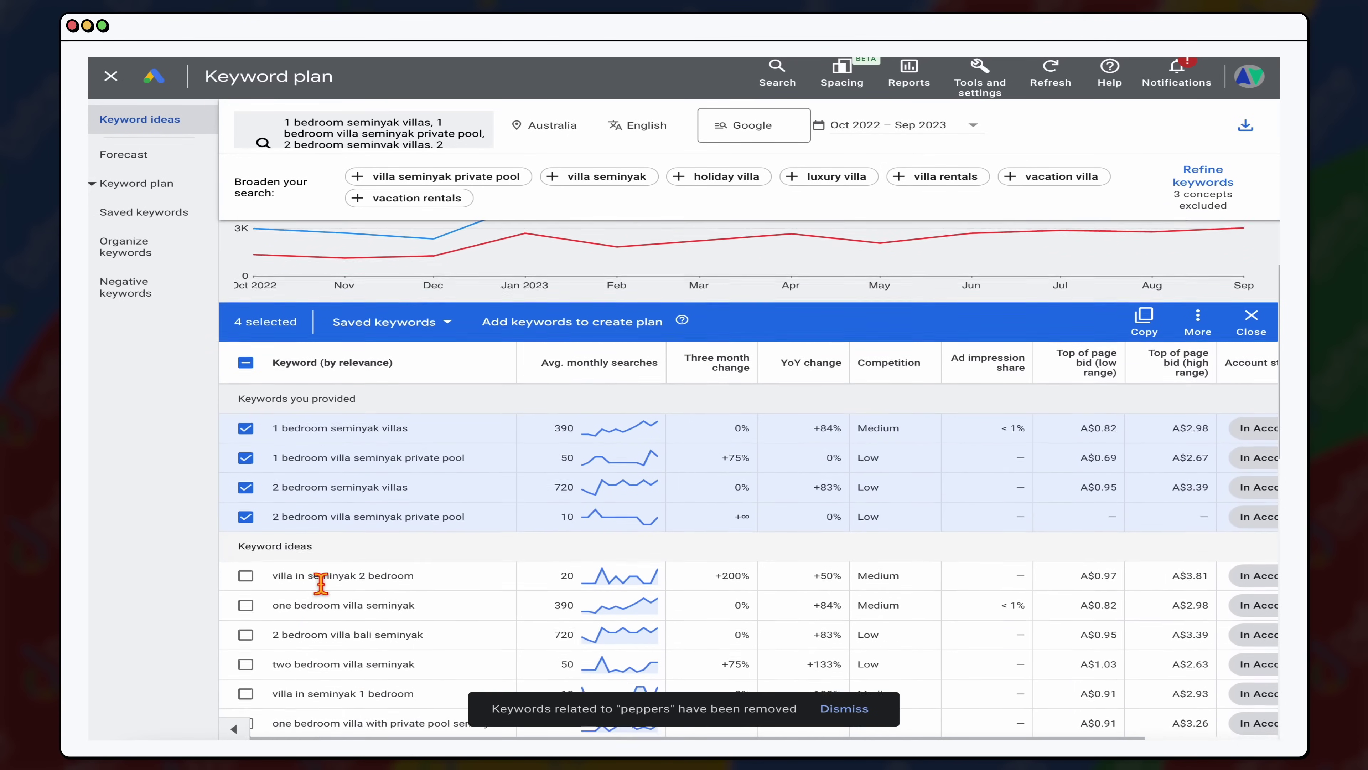
scroll(320, 579, down, 1)
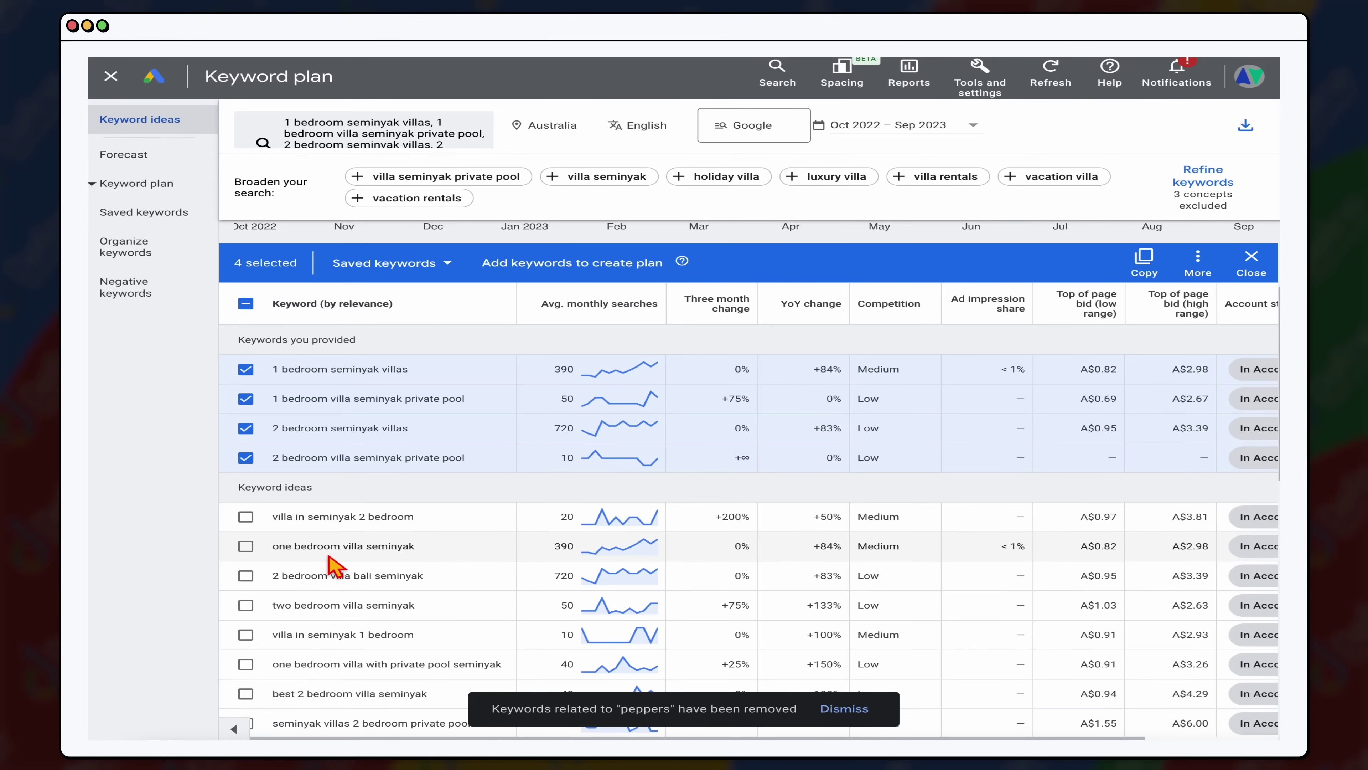
scroll(334, 564, down, 6)
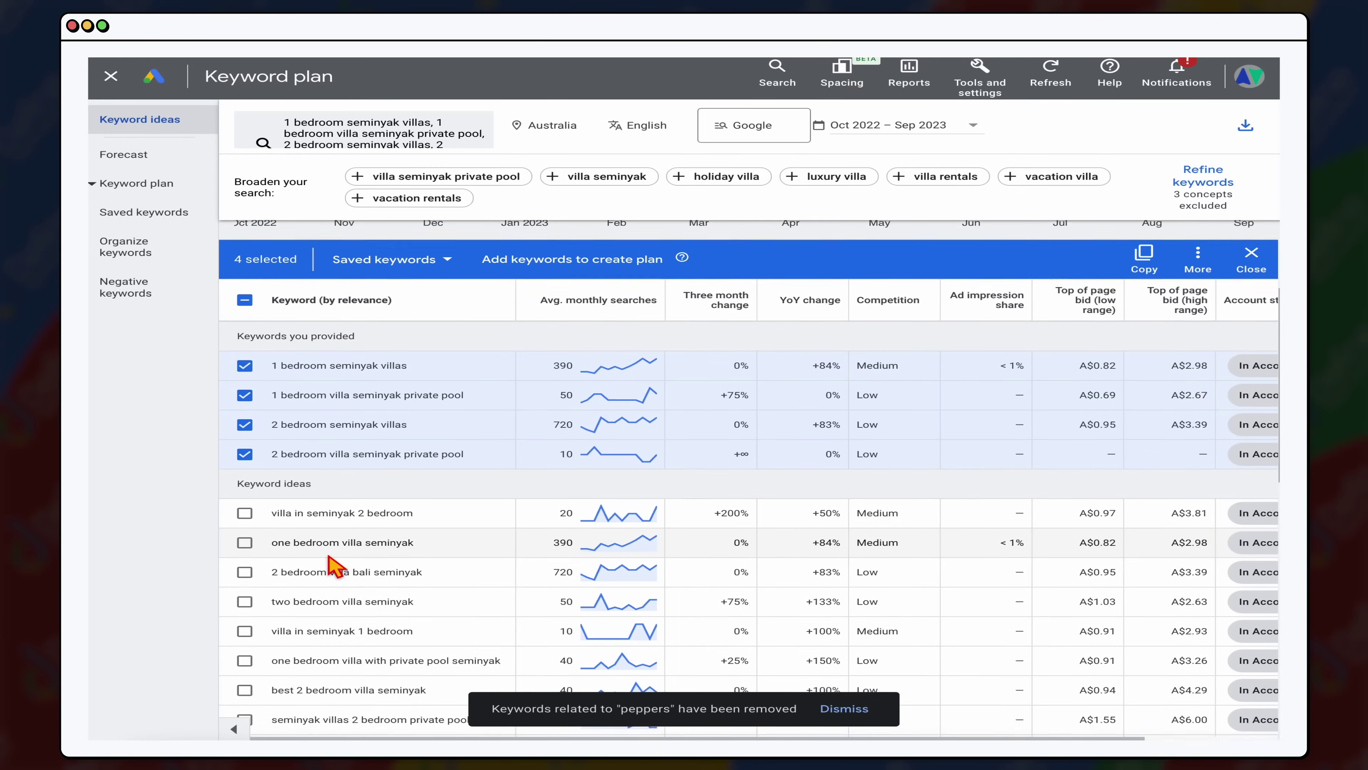
scroll(340, 567, up, 8)
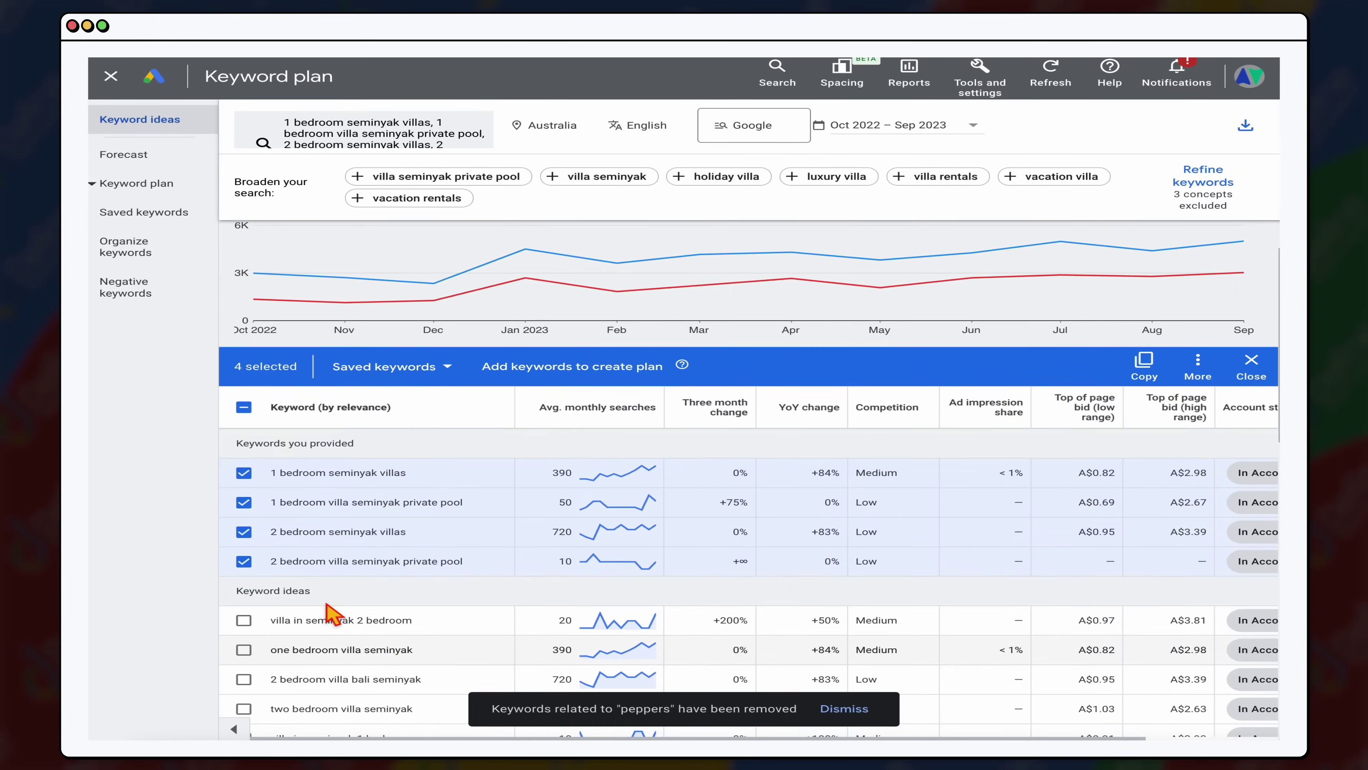
Sort by Avg. monthly searches and tick two one-bedroom private pool villa ideas
click(577, 416)
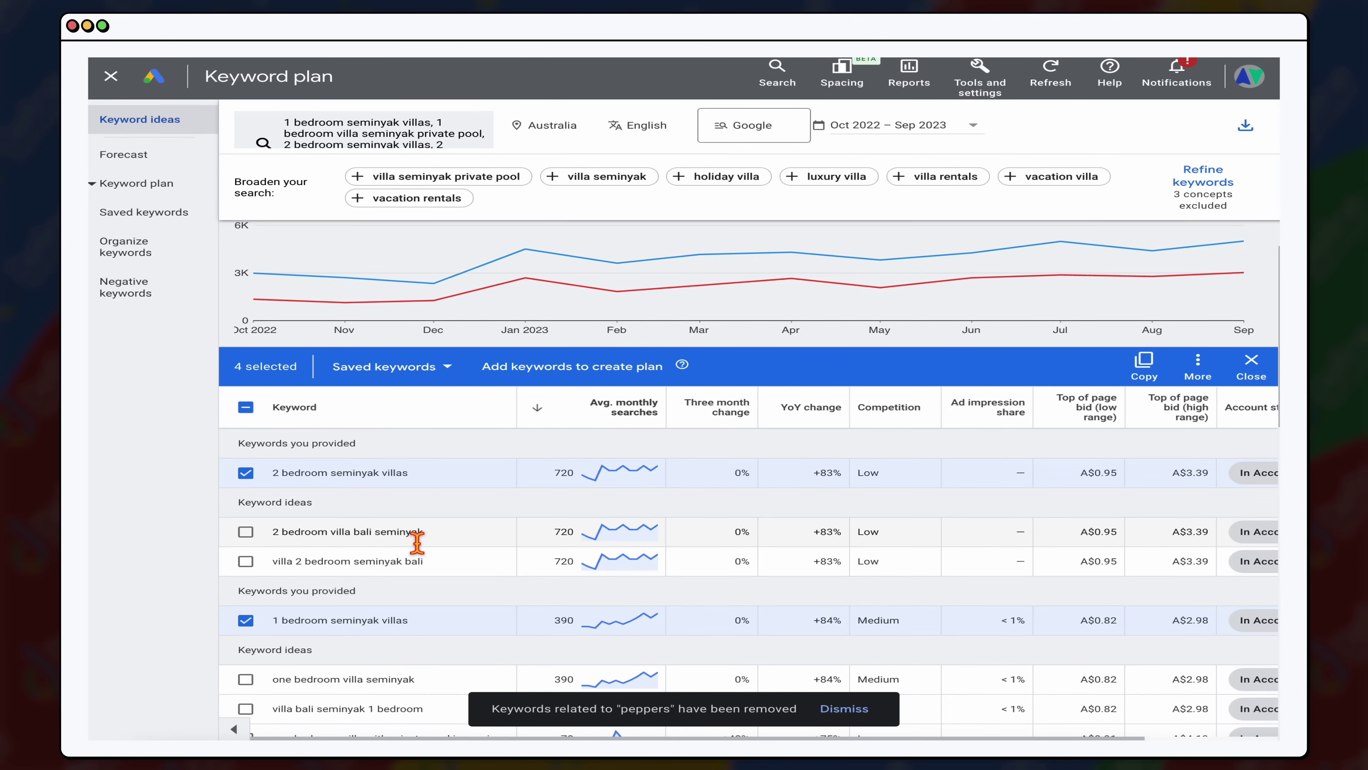
scroll(445, 551, down, 1)
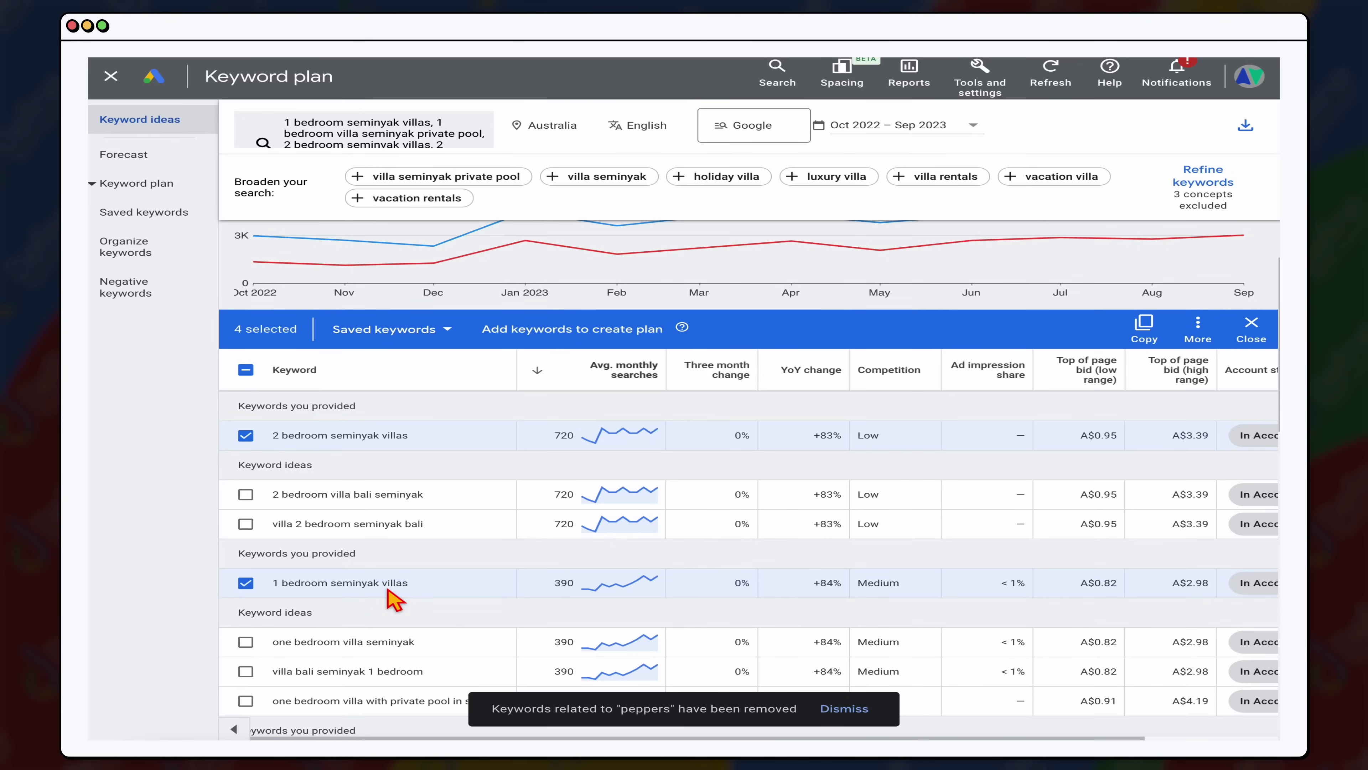
scroll(391, 593, down, 3)
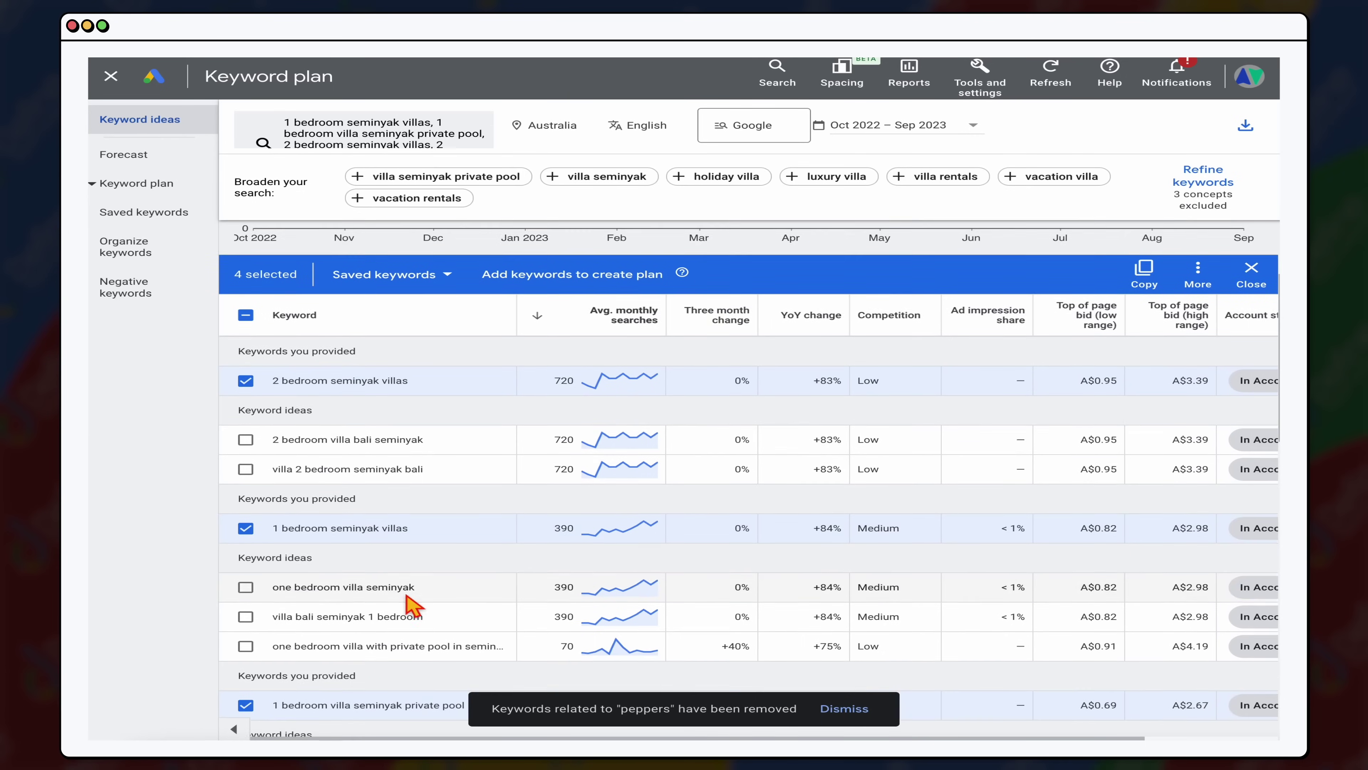
click(246, 599)
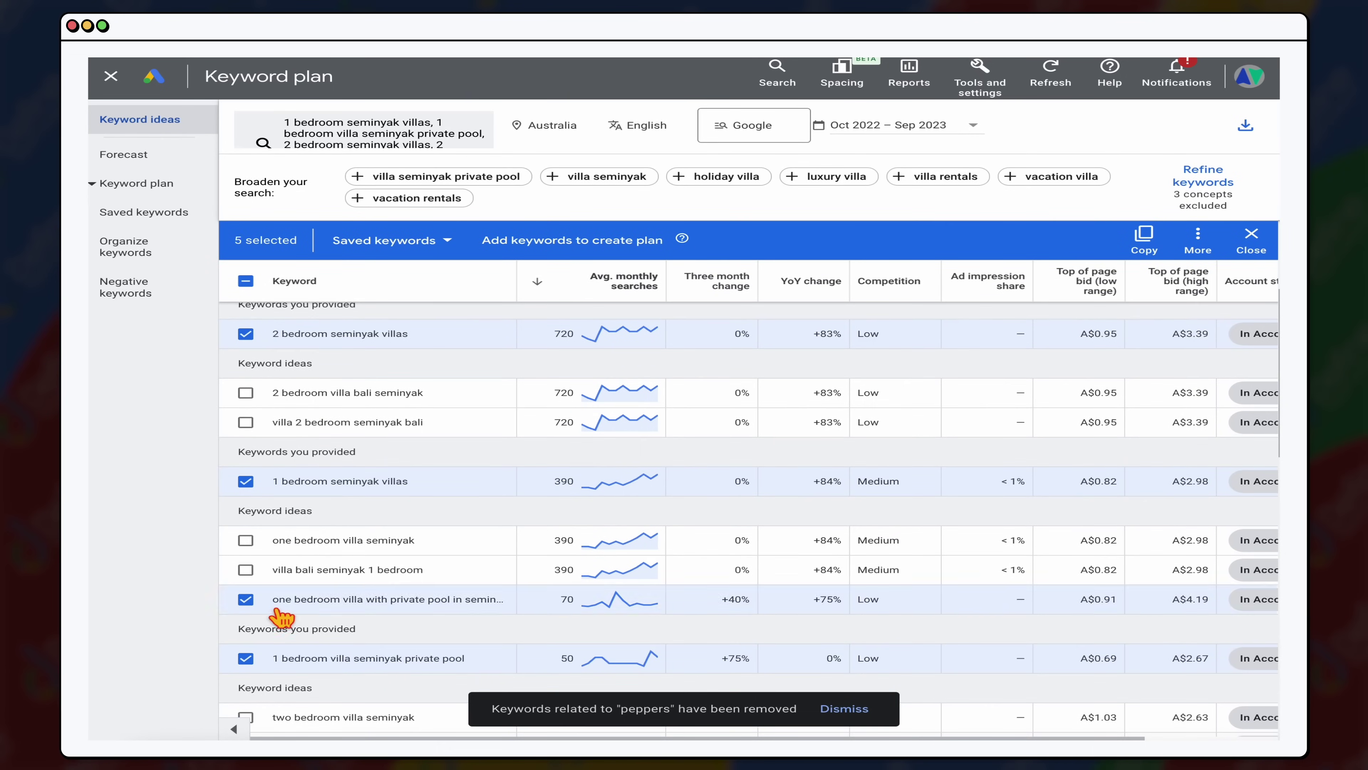
scroll(284, 611, down, 2)
scroll(284, 617, down, 2)
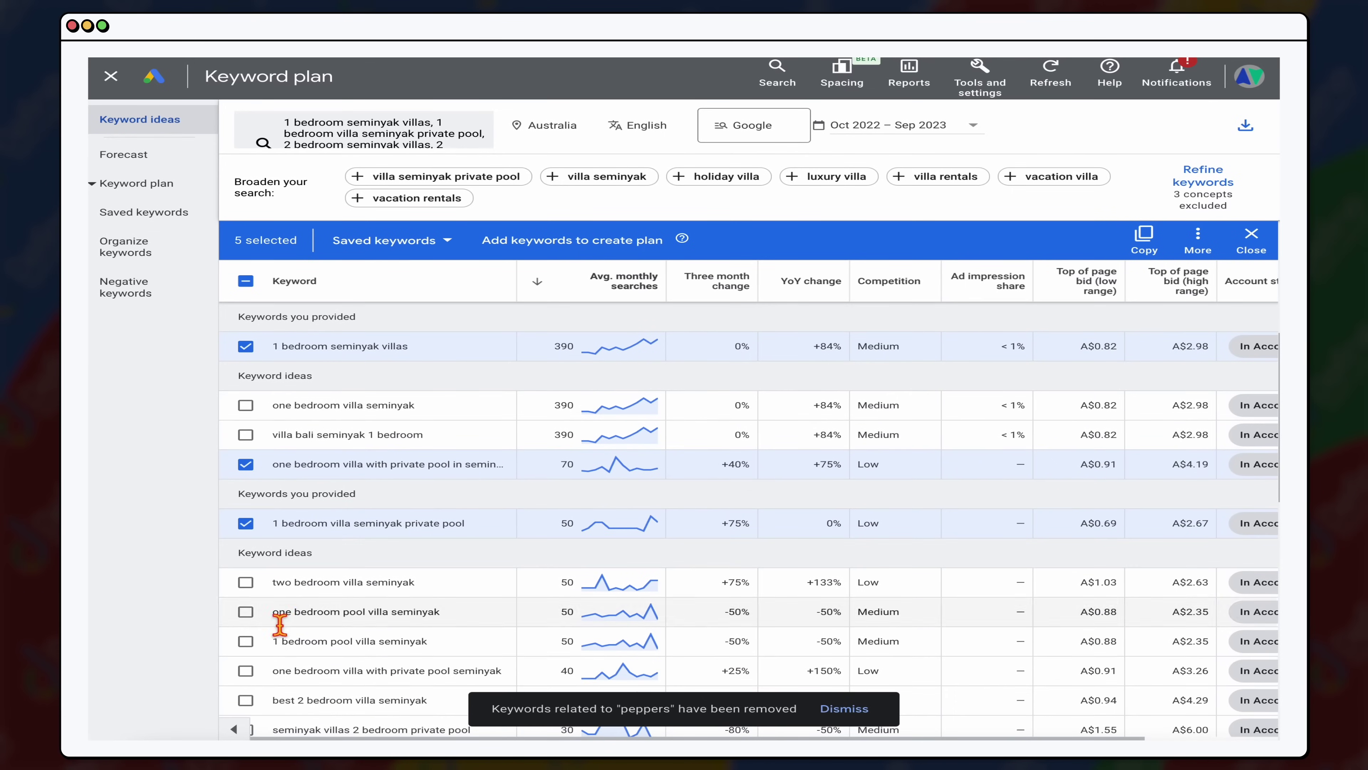
click(245, 667)
Tick 'luxury 2 bedroom villa seminyak' and 'book a luxury seminyak holiday villa' for ten selected
scroll(258, 682, down, 1)
scroll(258, 681, down, 2)
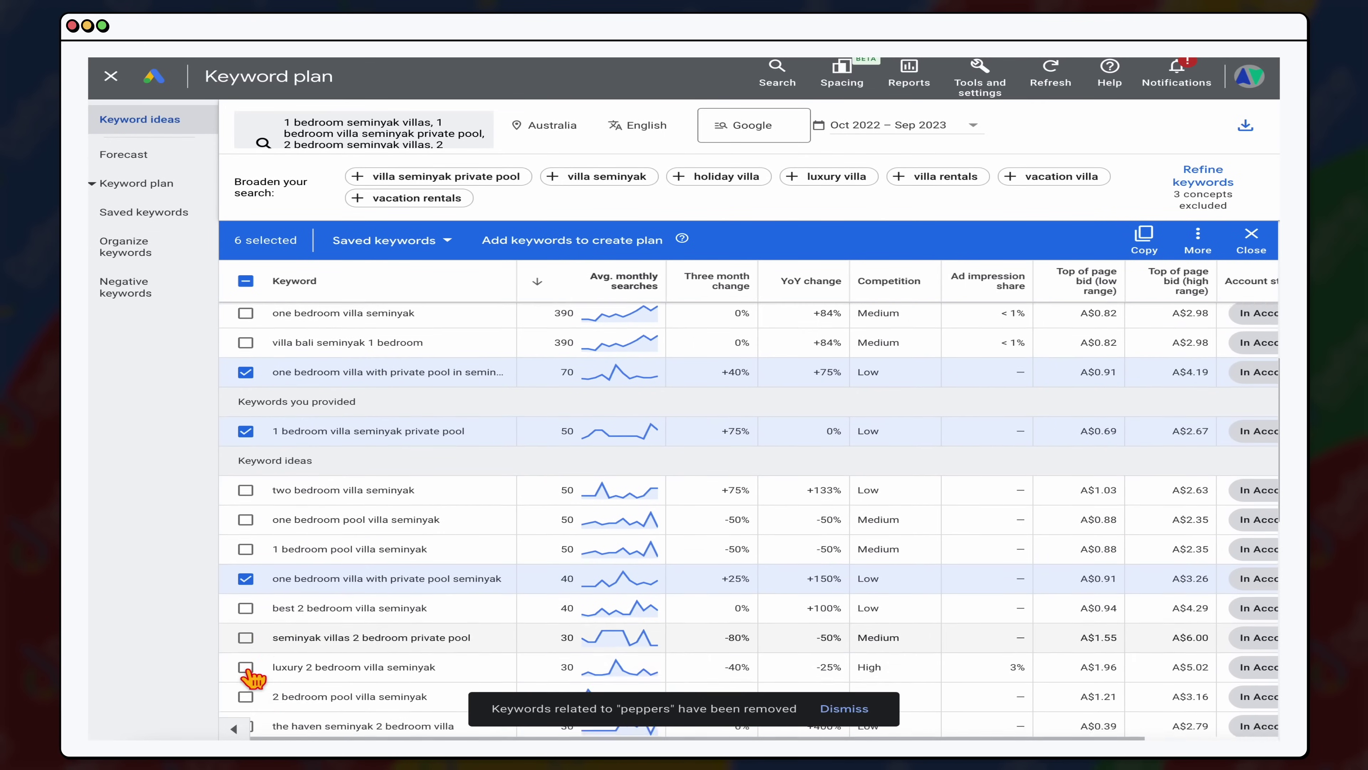
click(247, 664)
scroll(256, 673, down, 1)
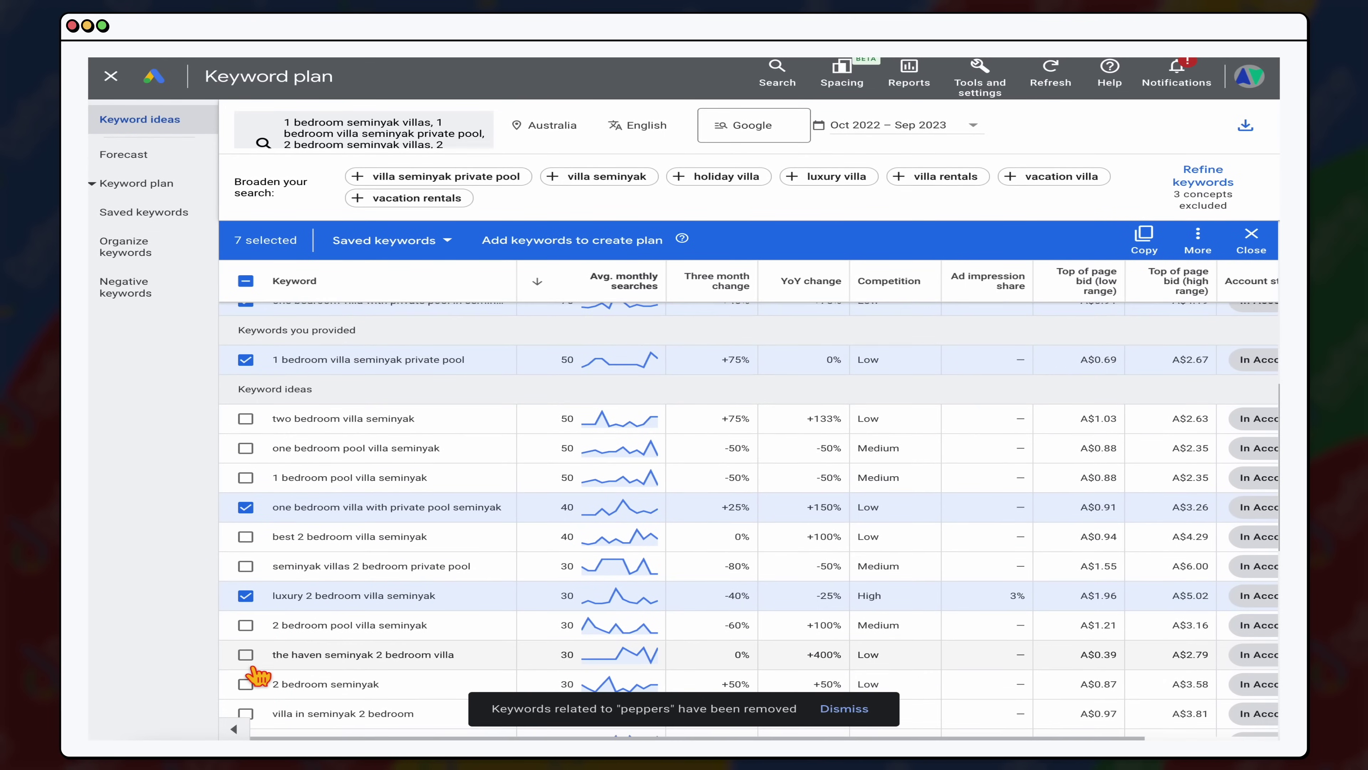
scroll(251, 674, down, 3)
scroll(259, 675, down, 5)
click(246, 643)
drag(466, 653, 275, 646)
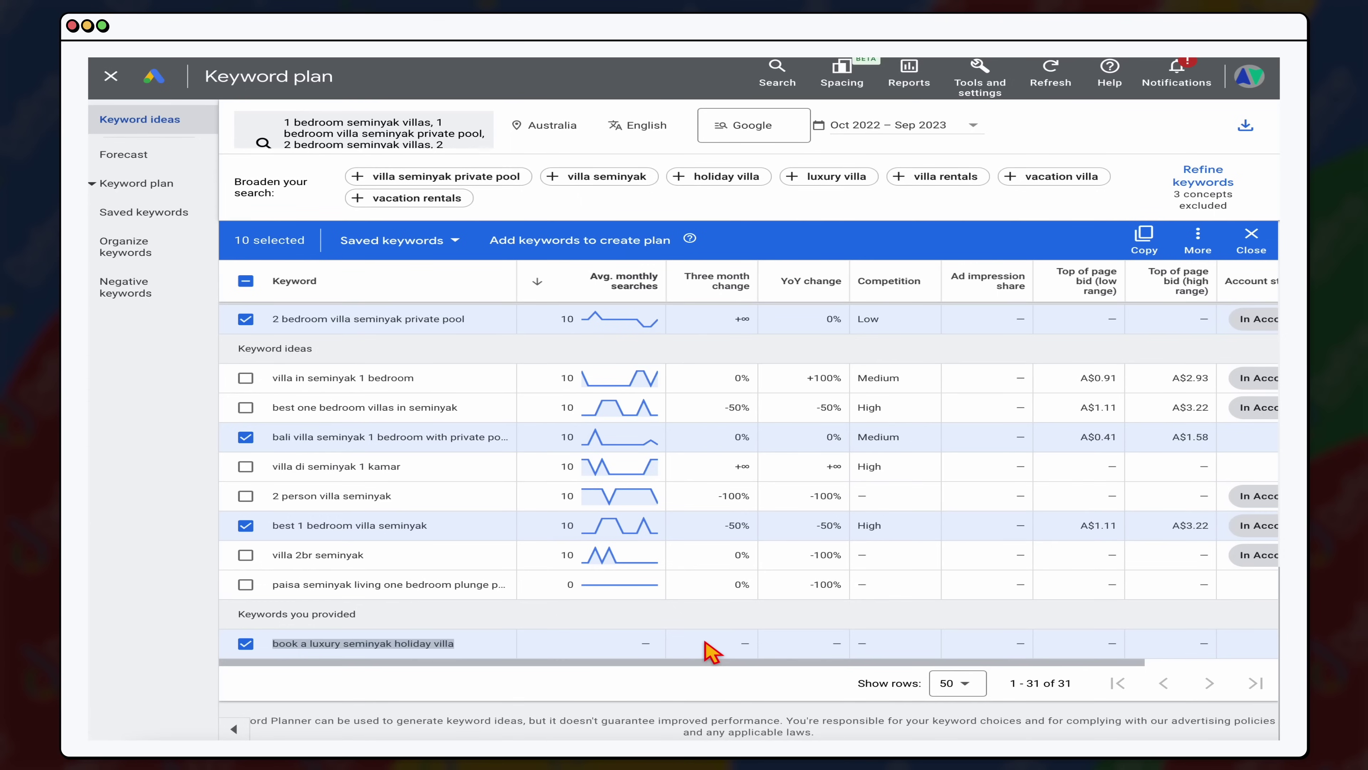
scroll(773, 531, up, 15)
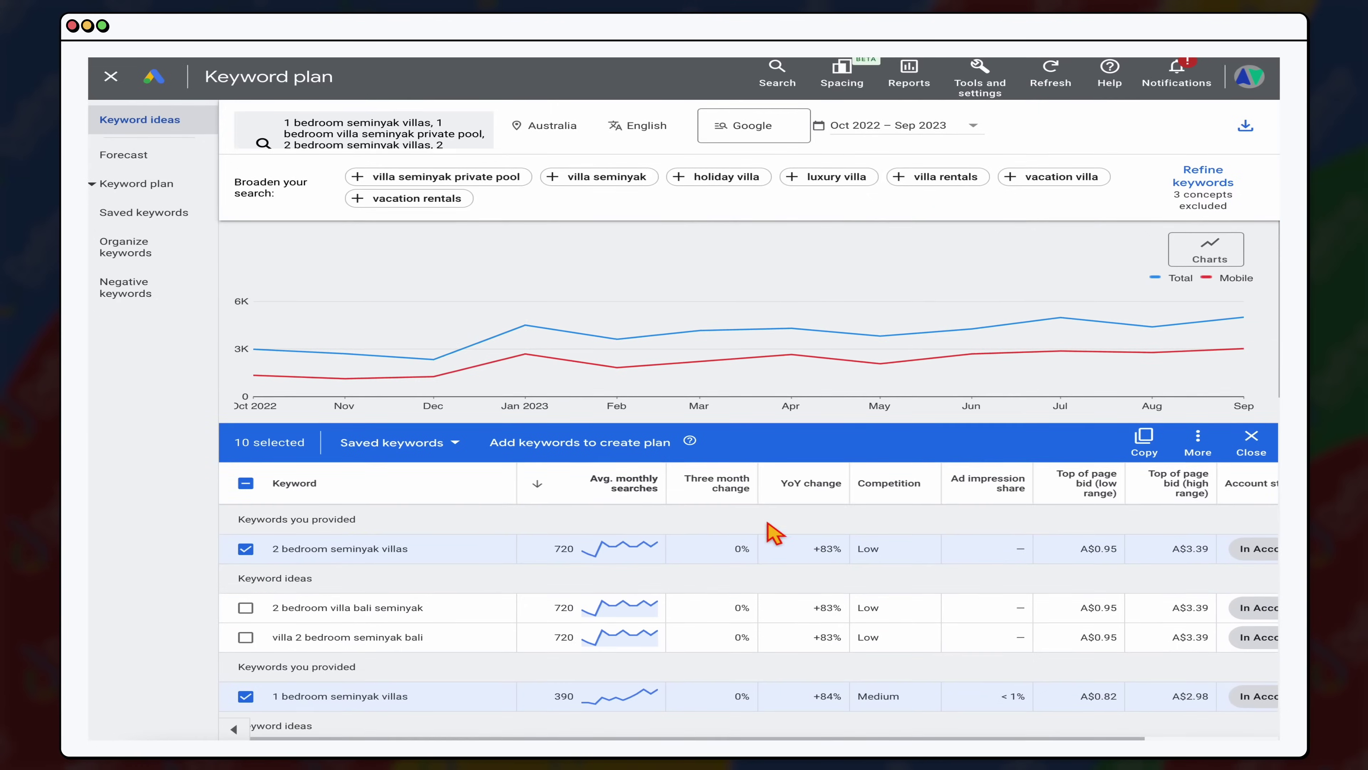
Add the ten keywords to a draft plan and show Saved keywords' .csv / Google Sheets download options
click(565, 460)
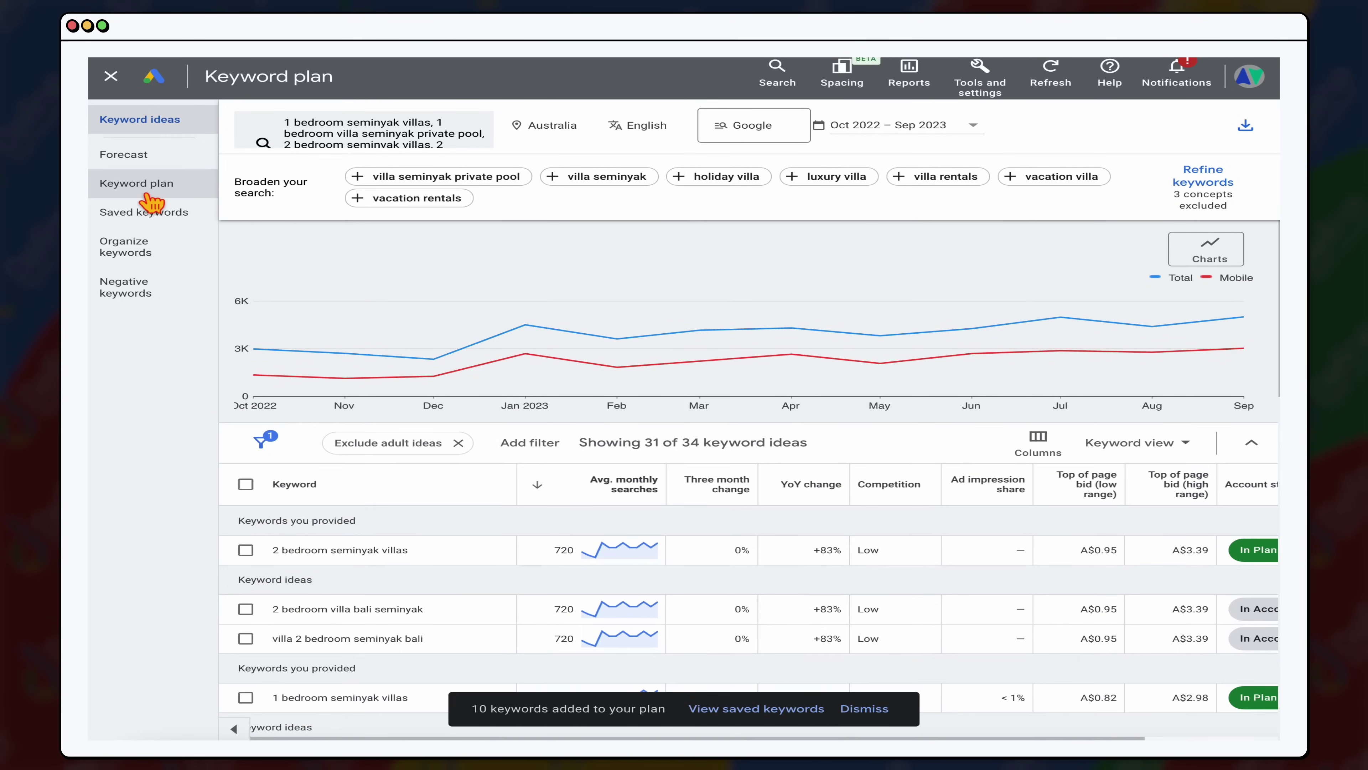
click(136, 186)
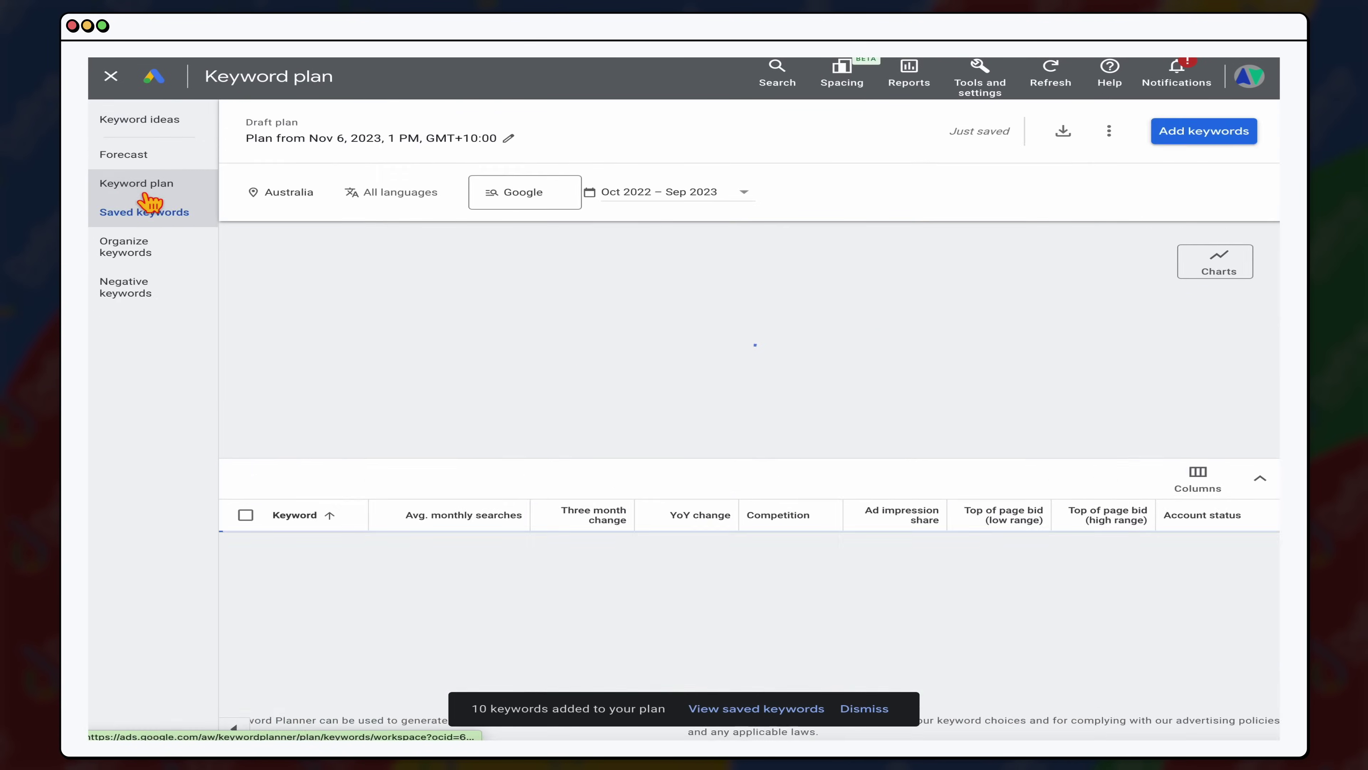
scroll(474, 520, down, 2)
mouse_move(476, 521)
scroll(476, 521, up, 3)
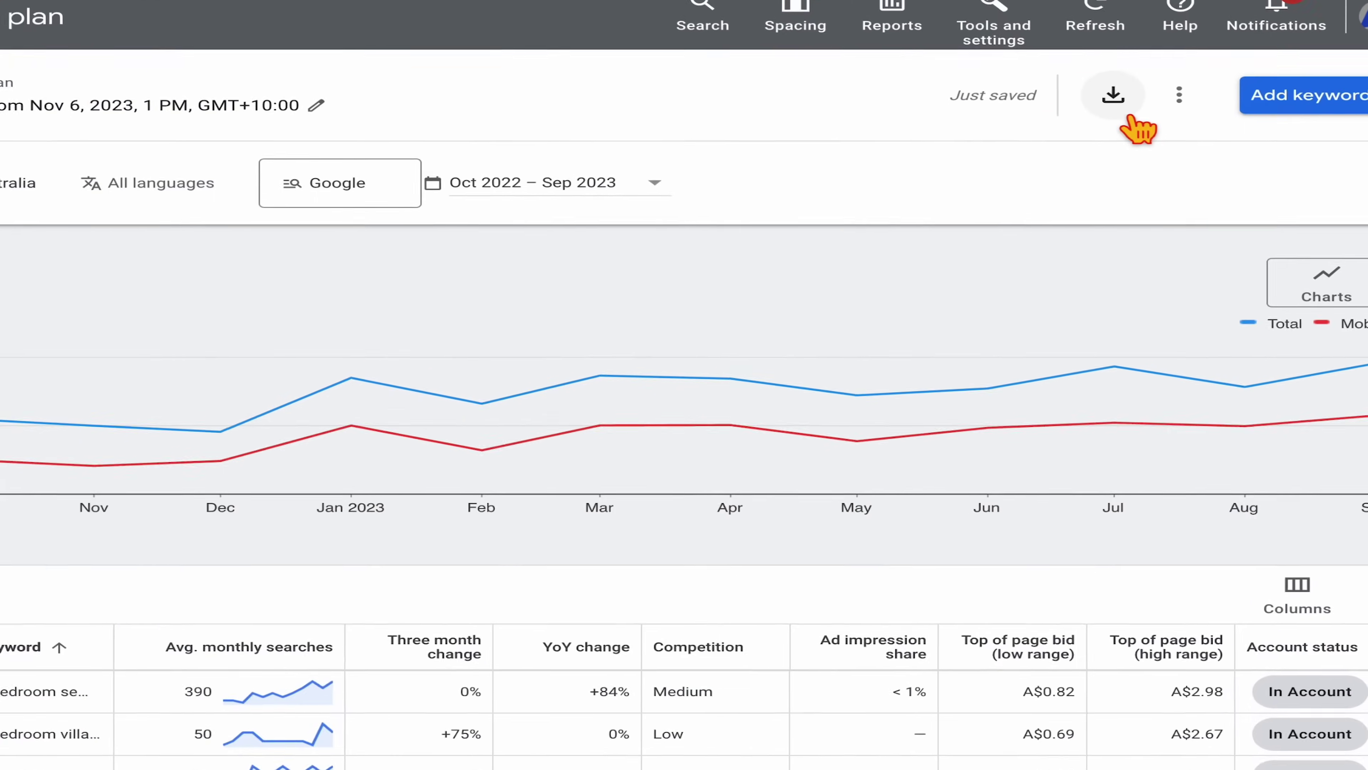
click(1131, 119)
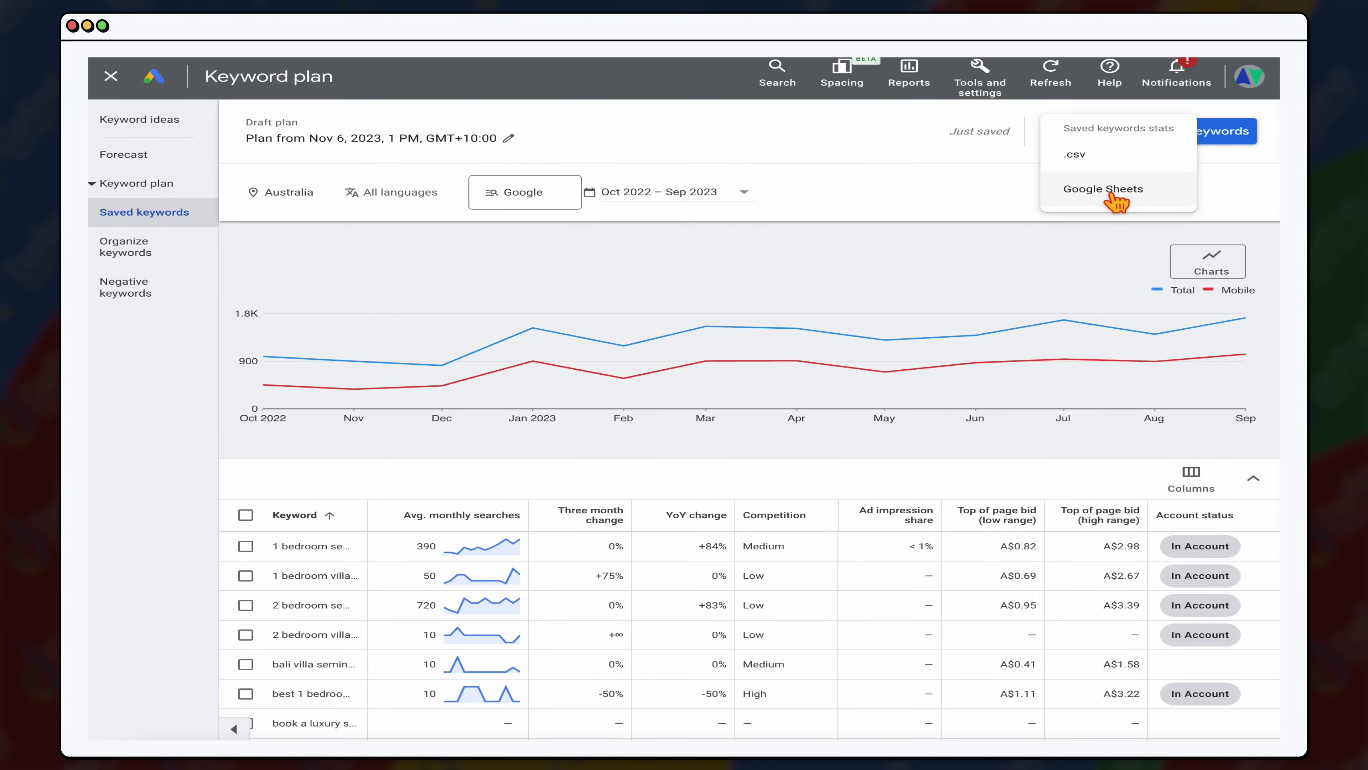
Export to Google Sheets, deleting the date stamp so the file is named 'Saved Keywords'
click(1110, 196)
drag(651, 374, 1017, 381)
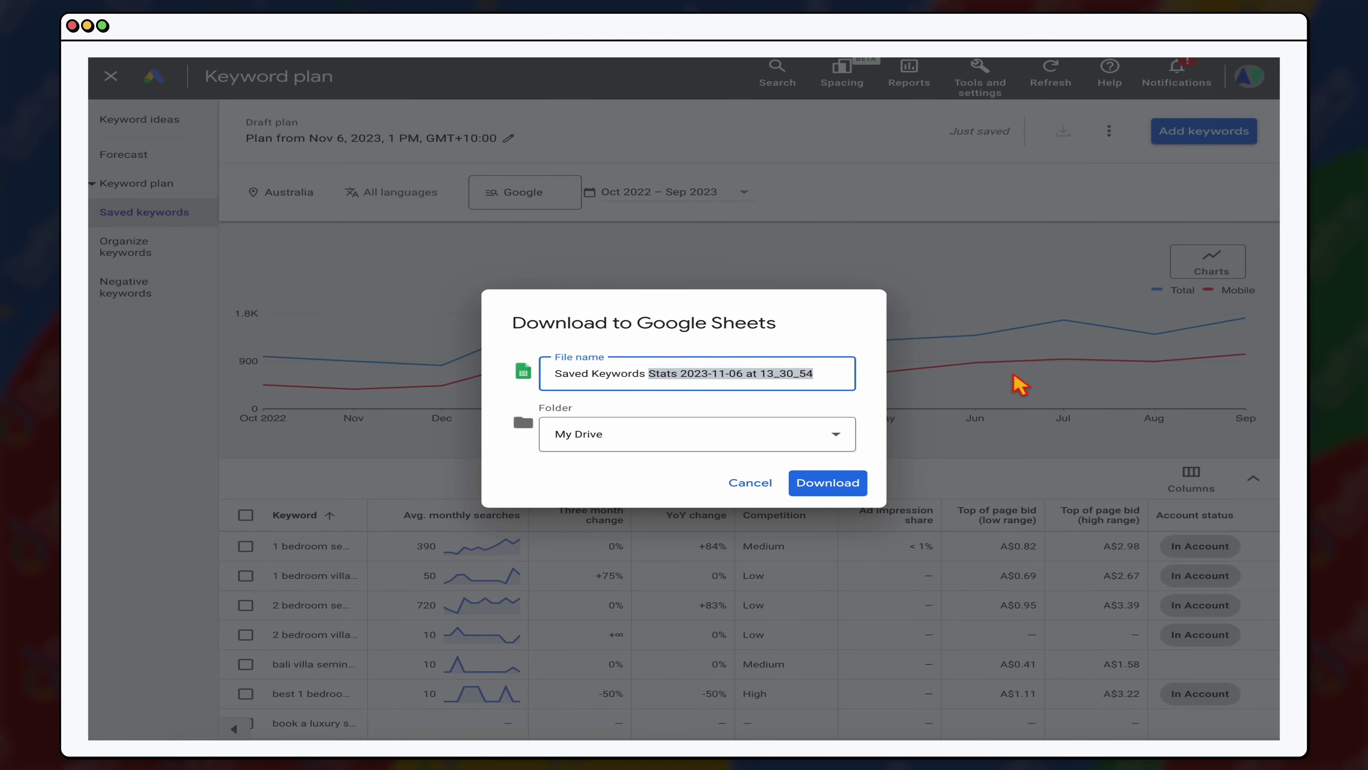
key(BackSpace)
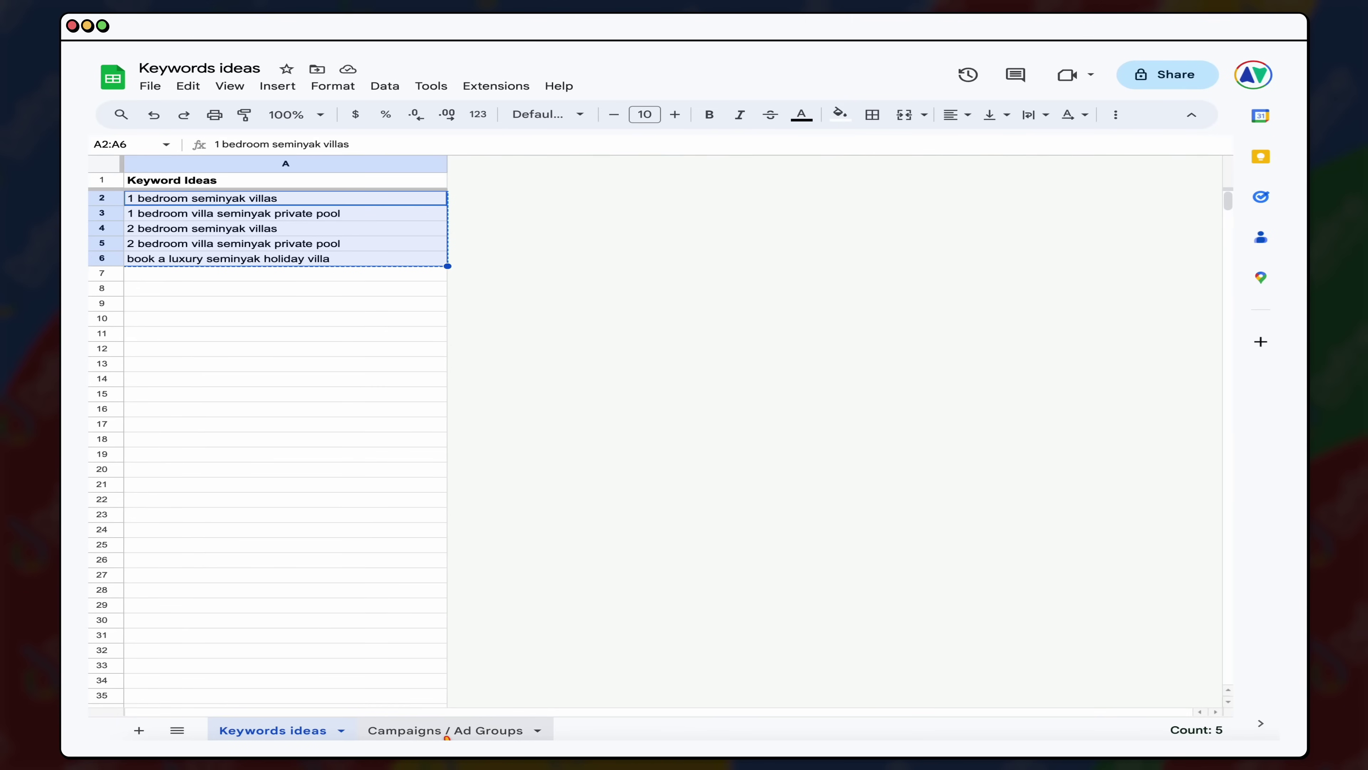
Show the Campaigns / Ad Groups sheet with eleven keywords grouped by campaign and ad group
click(434, 729)
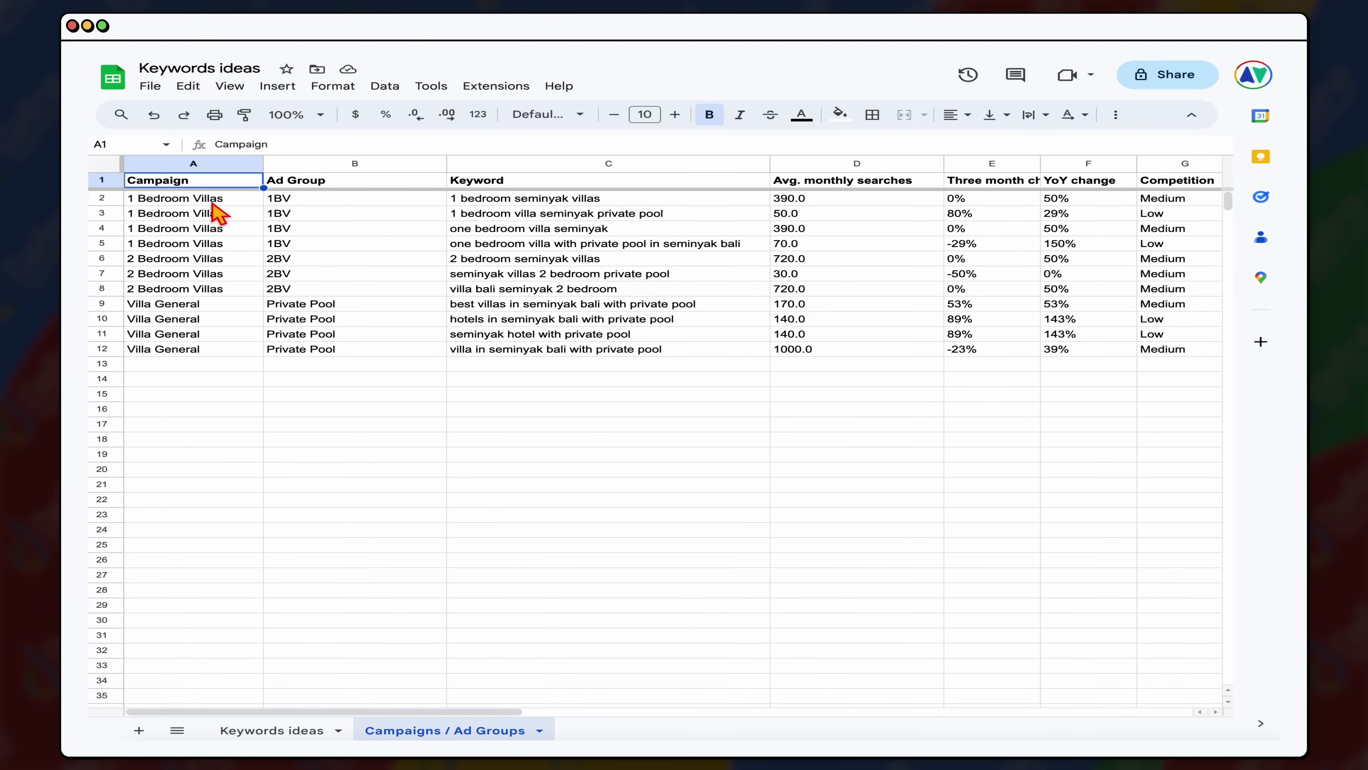
Select the 1 Bedroom Villas, 2 Bedroom Villas and Villa General campaign ranges in column A
click(213, 201)
shift+click(205, 246)
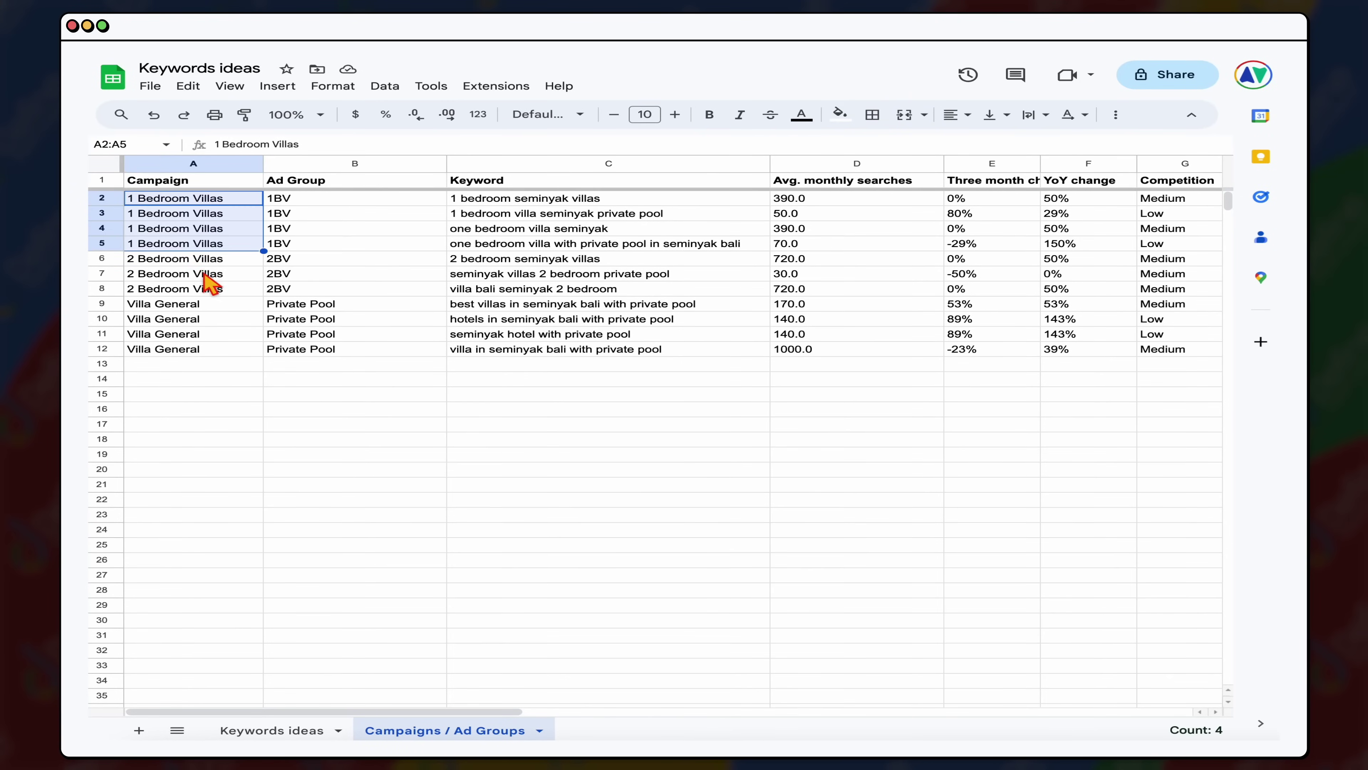
click(207, 258)
shift+click(210, 289)
click(199, 304)
shift+click(186, 350)
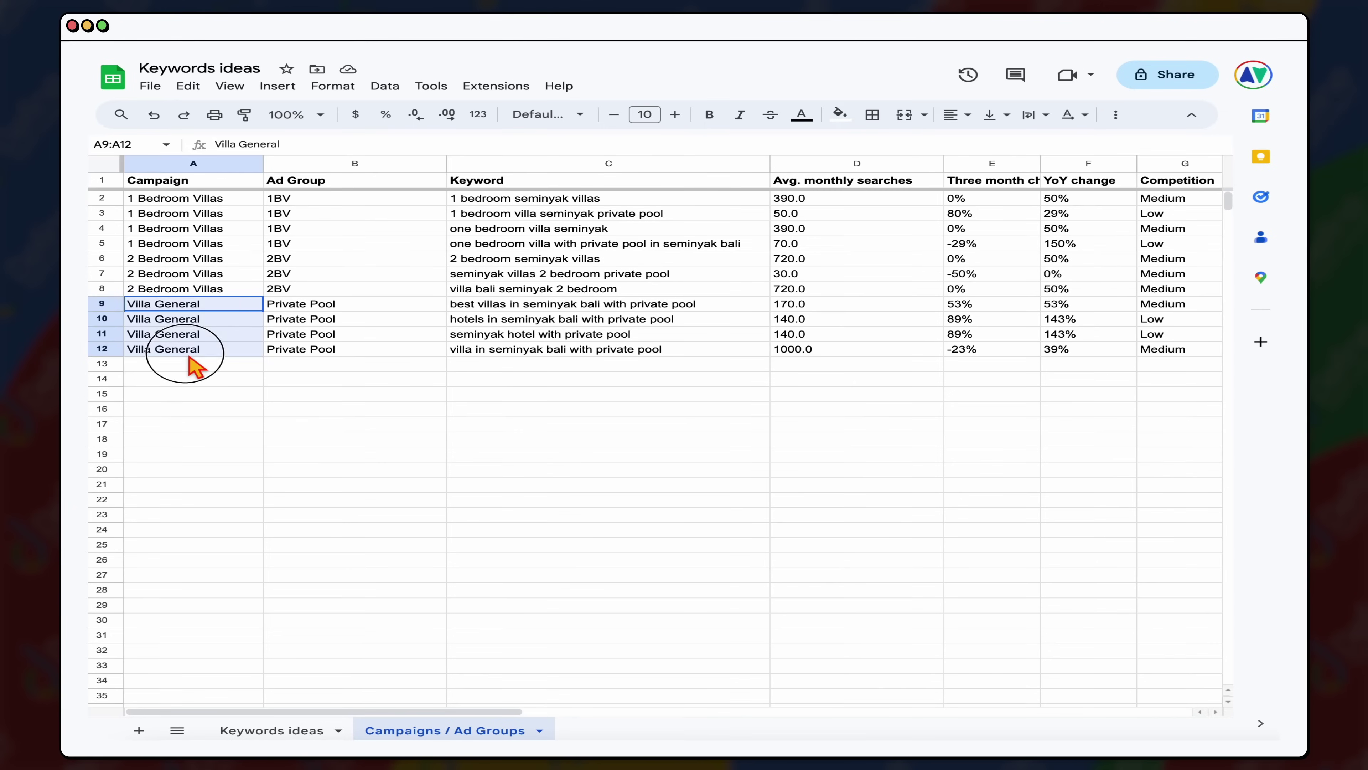
click(226, 199)
shift+click(262, 247)
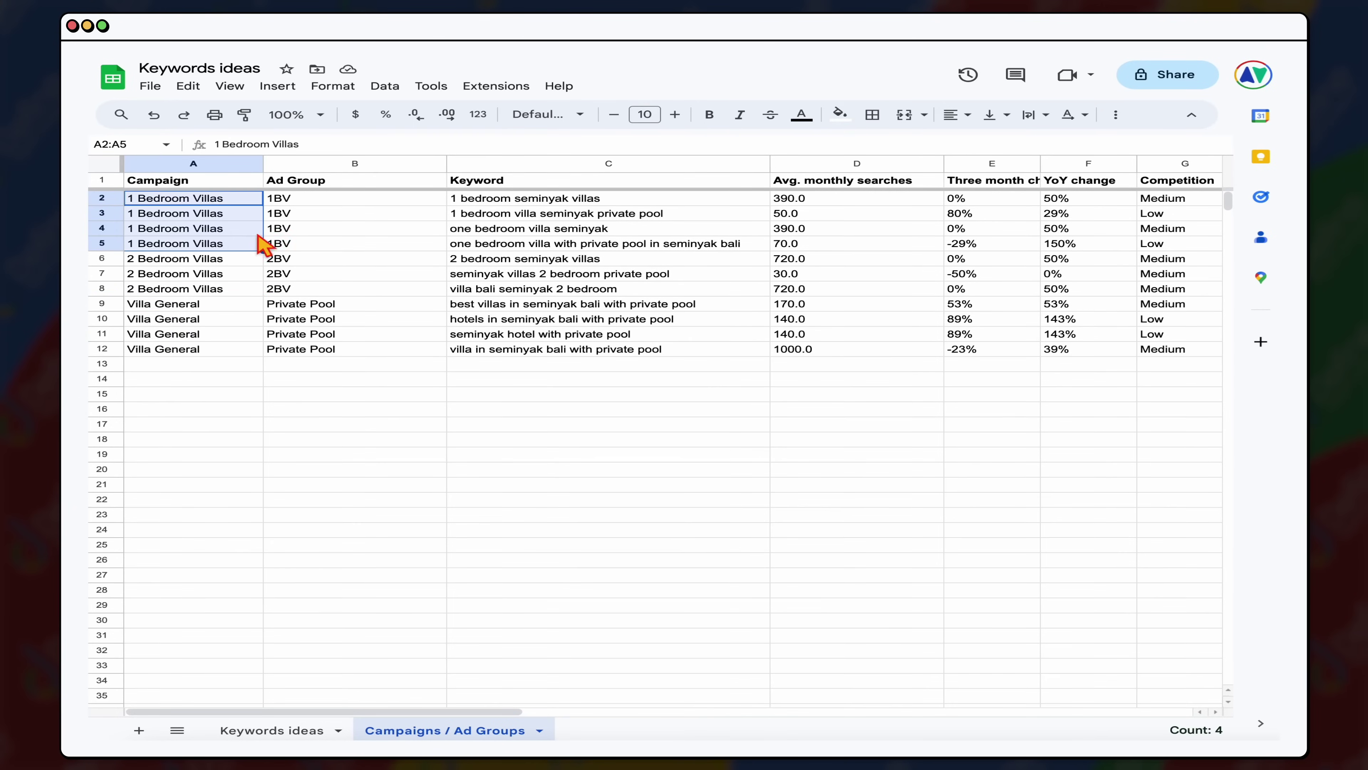
Review cells B4, C2, C4, D9 and D12, then return to the Keywords ideas sheet
click(291, 229)
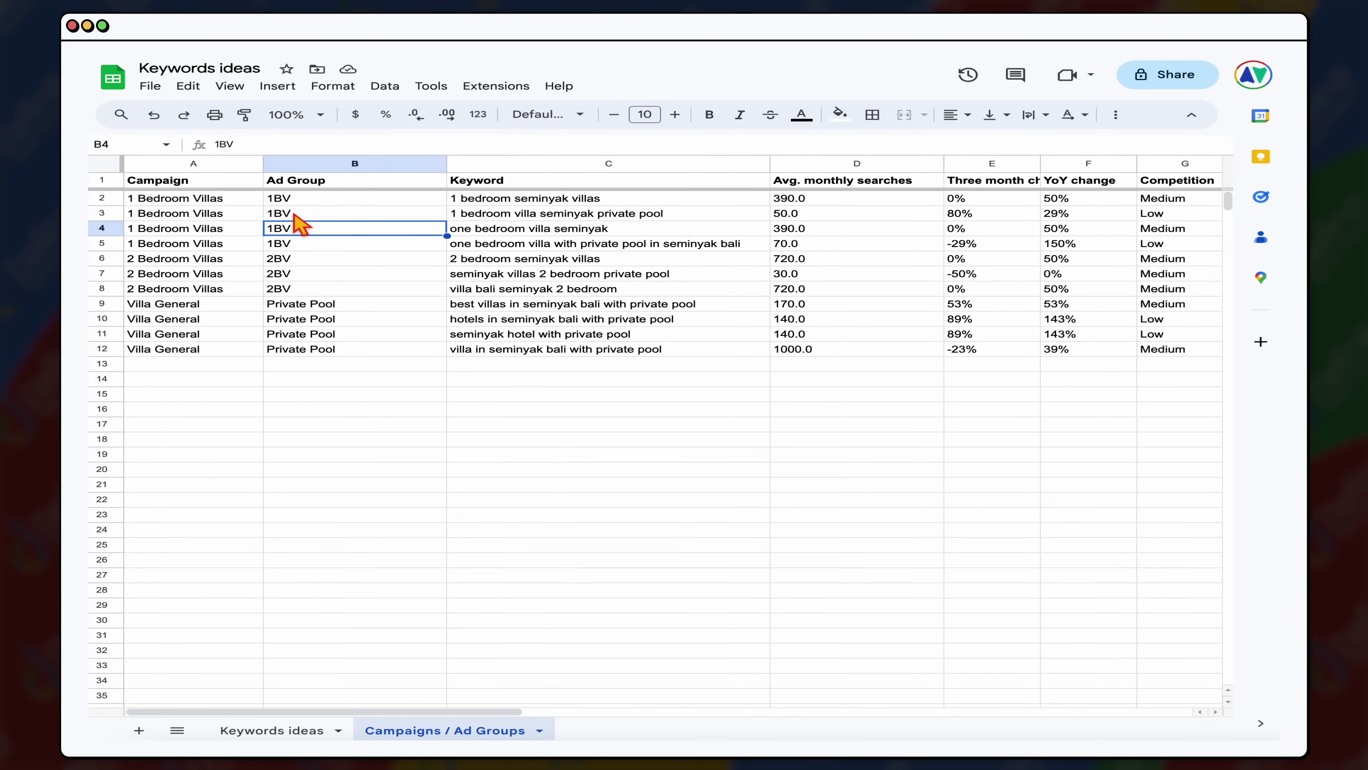
click(534, 202)
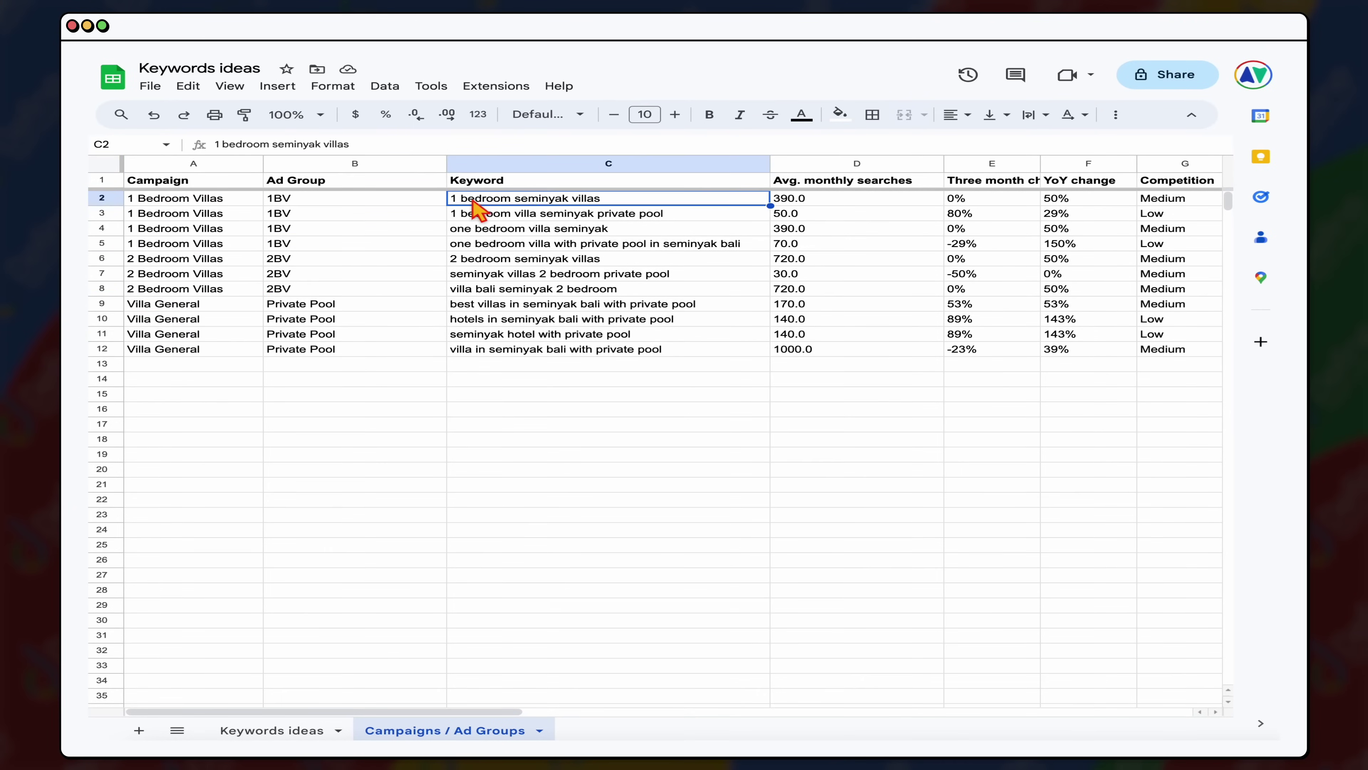
double_click(467, 228)
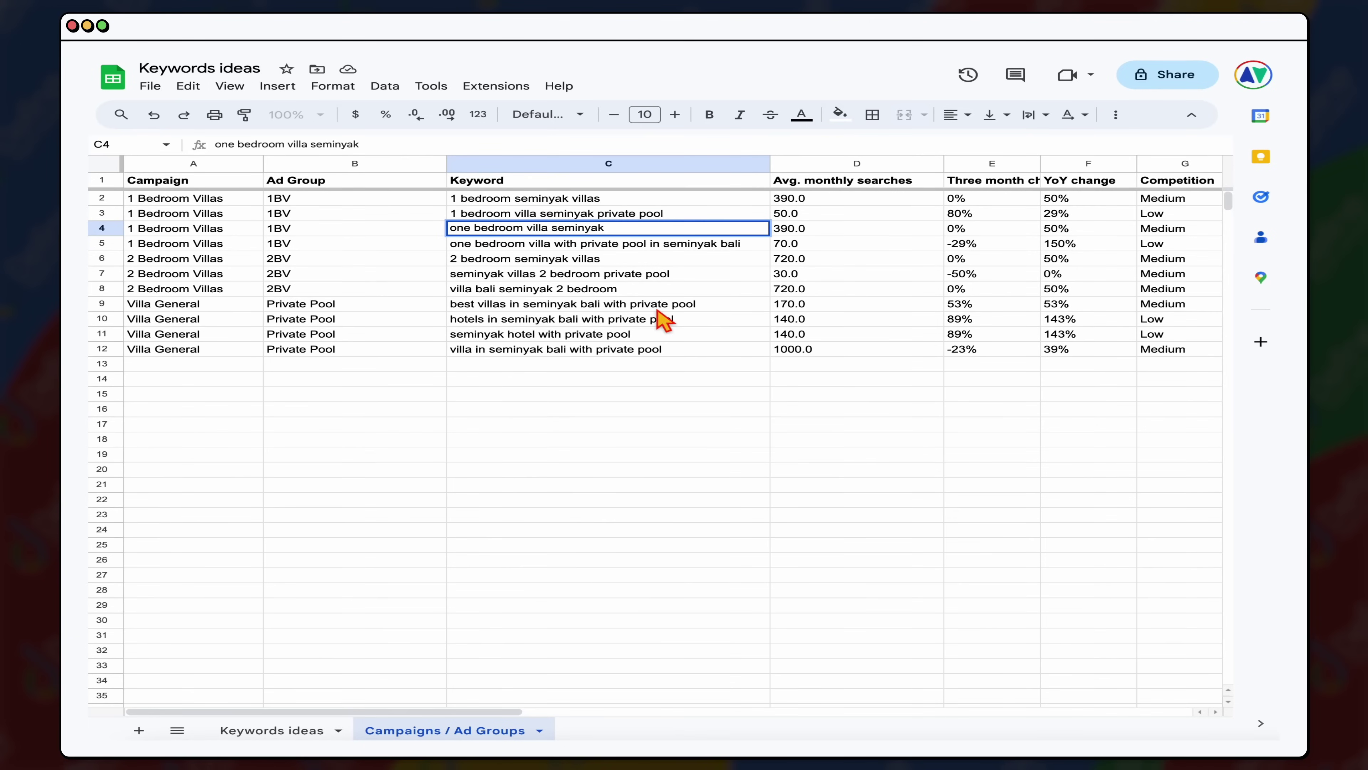
click(819, 305)
click(820, 349)
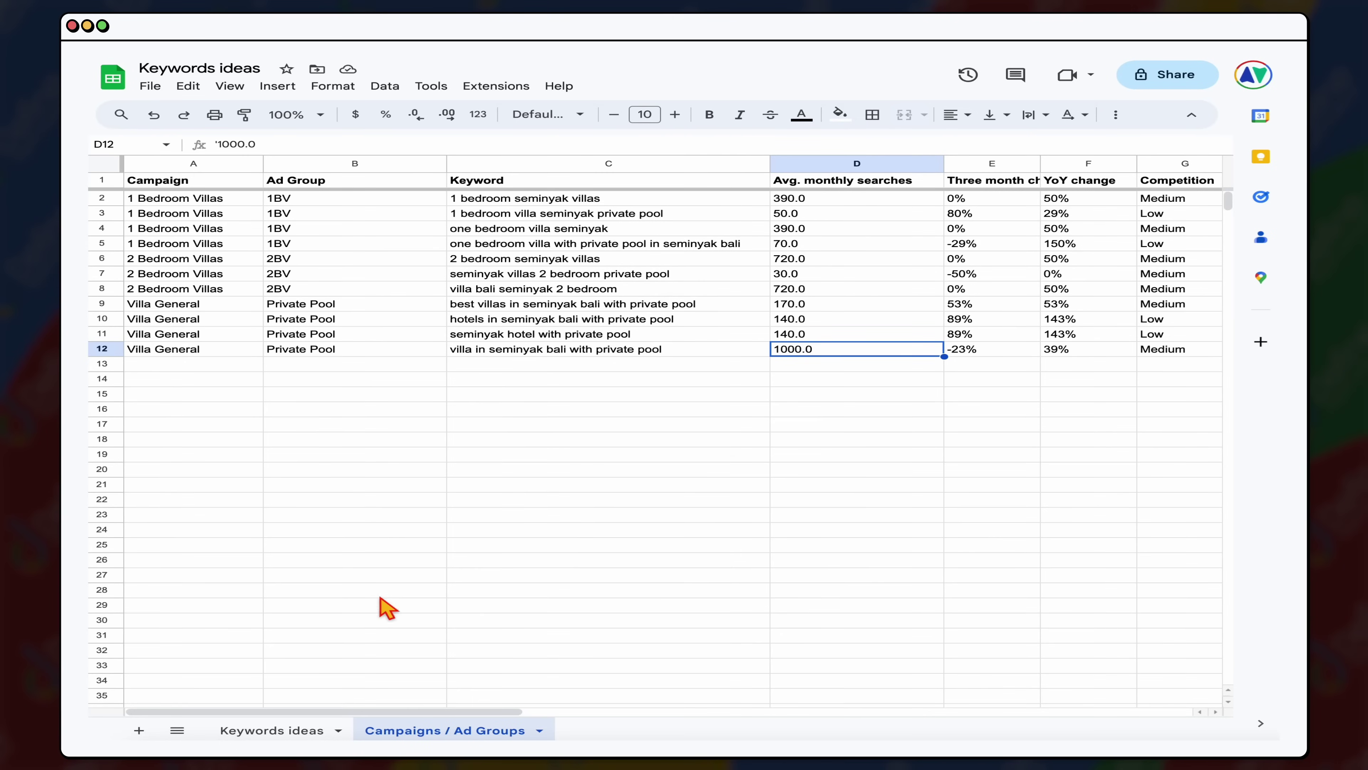
click(280, 730)
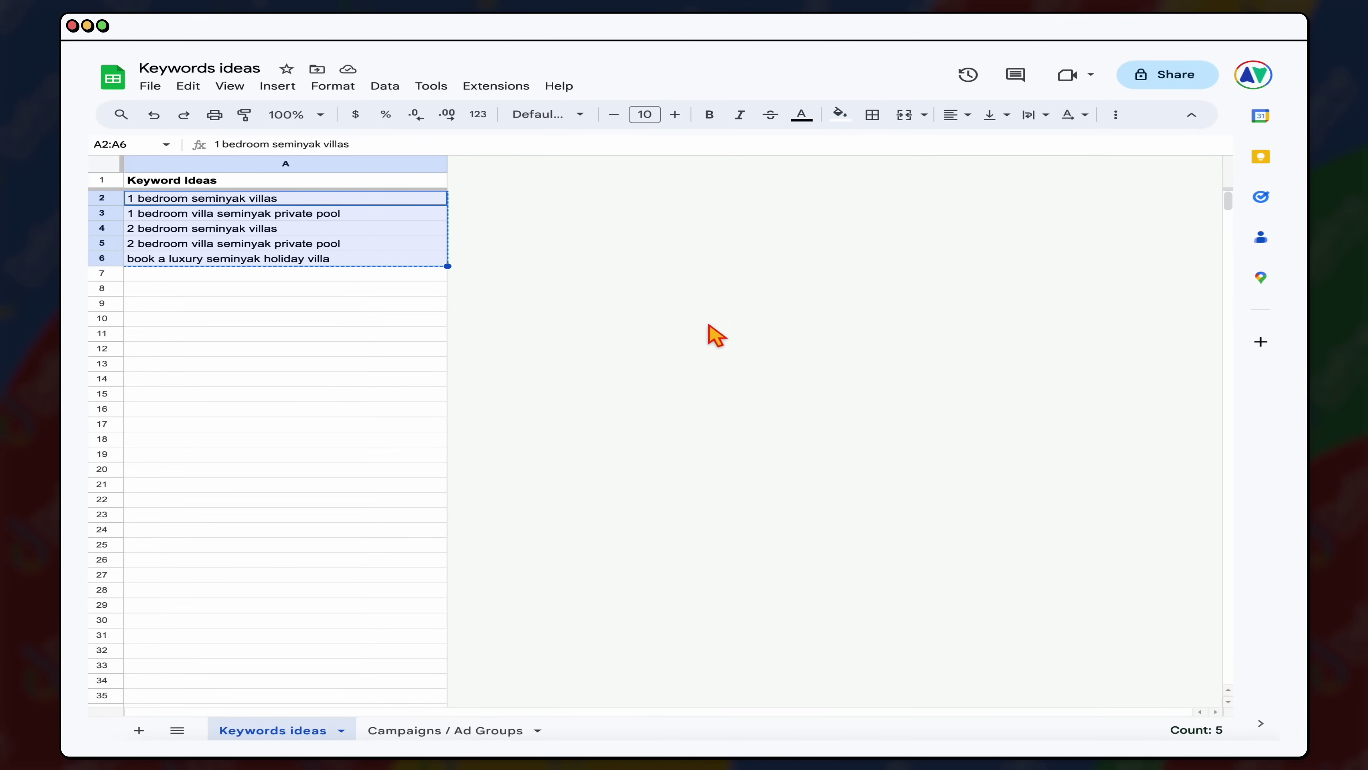
Switch between Google Ads and the Campaigns / Ad Groups sheet, ending on the ten saved keywords
key(super+Tab)
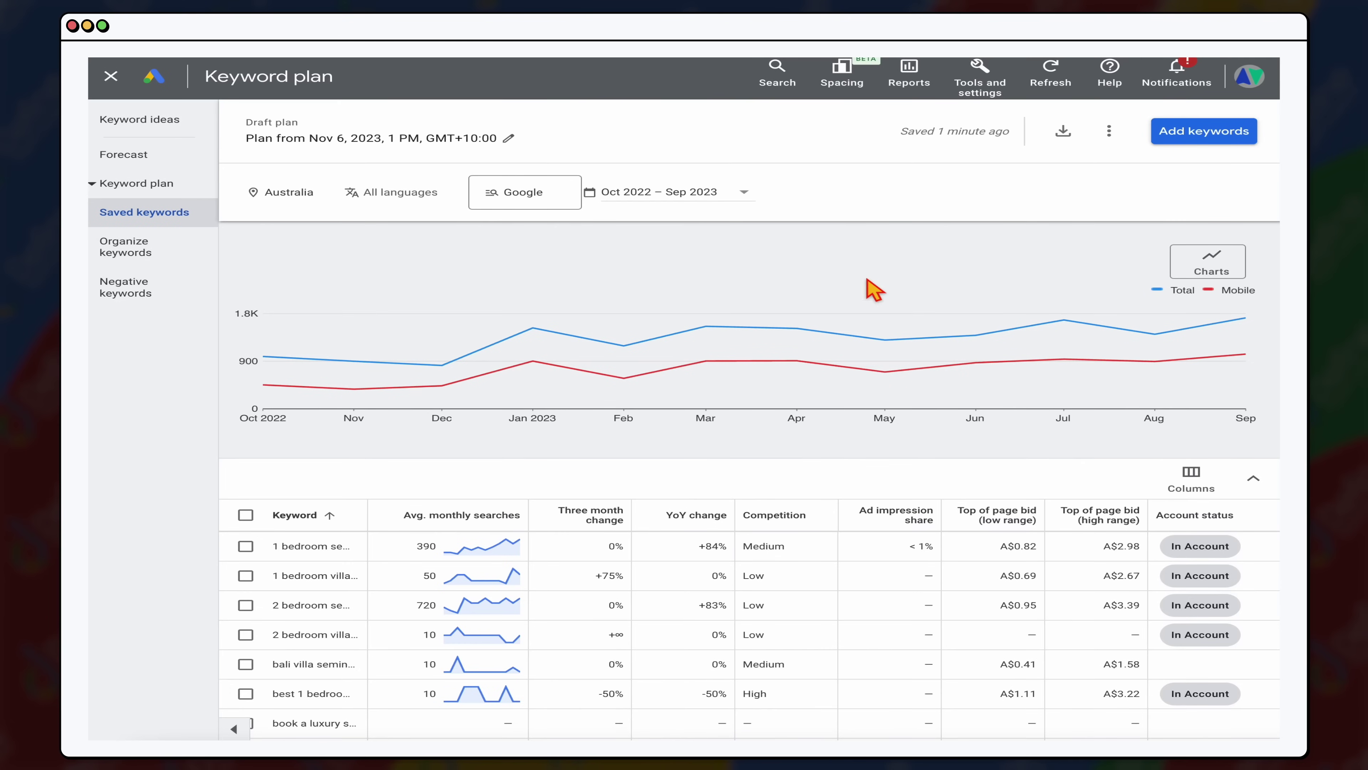
scroll(760, 474, down, 3)
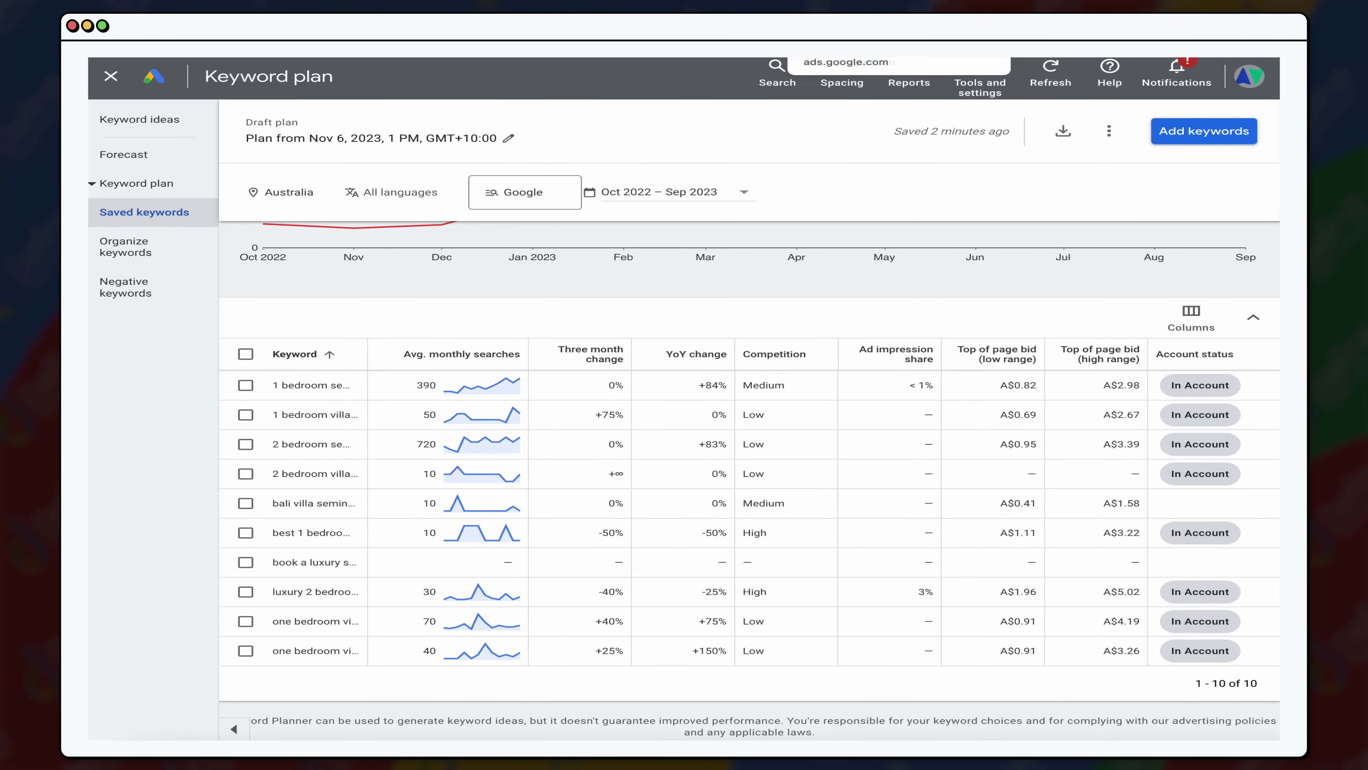
key(super+Tab)
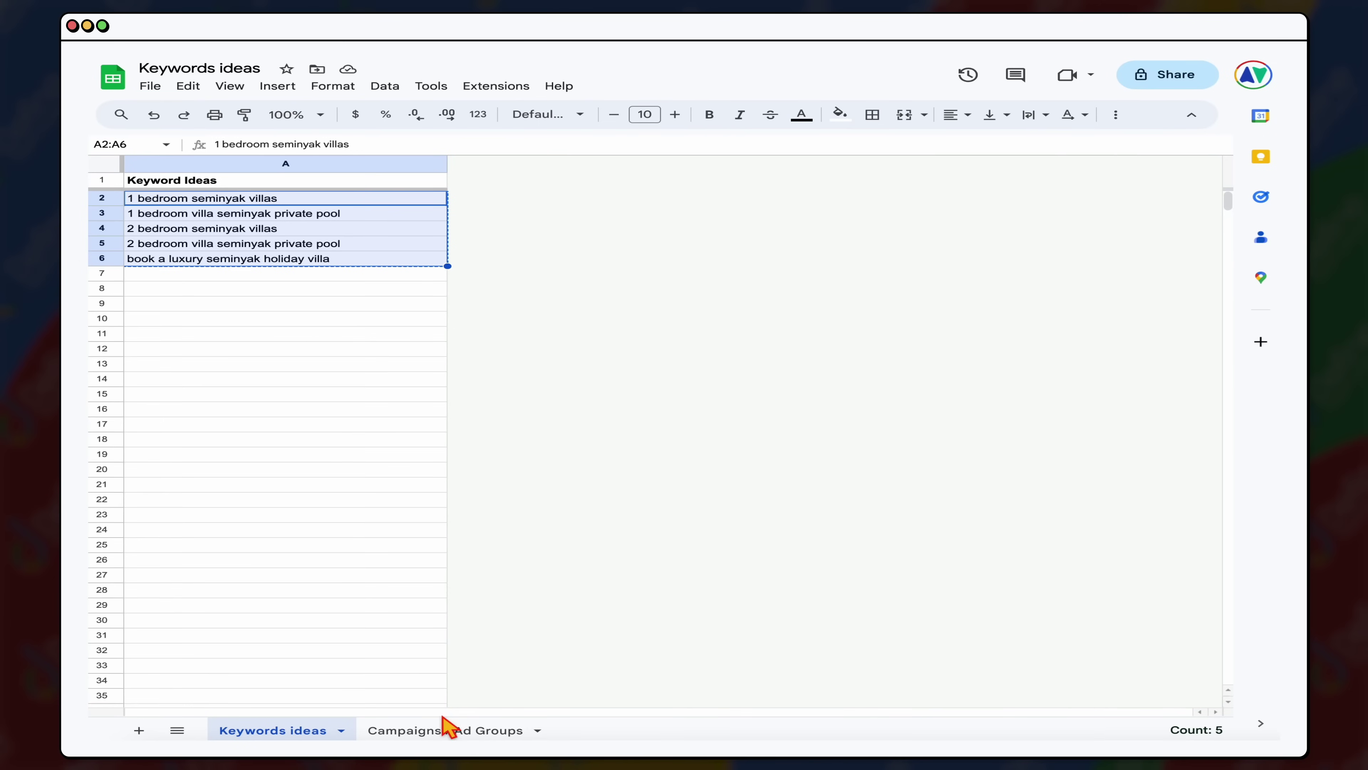
click(445, 731)
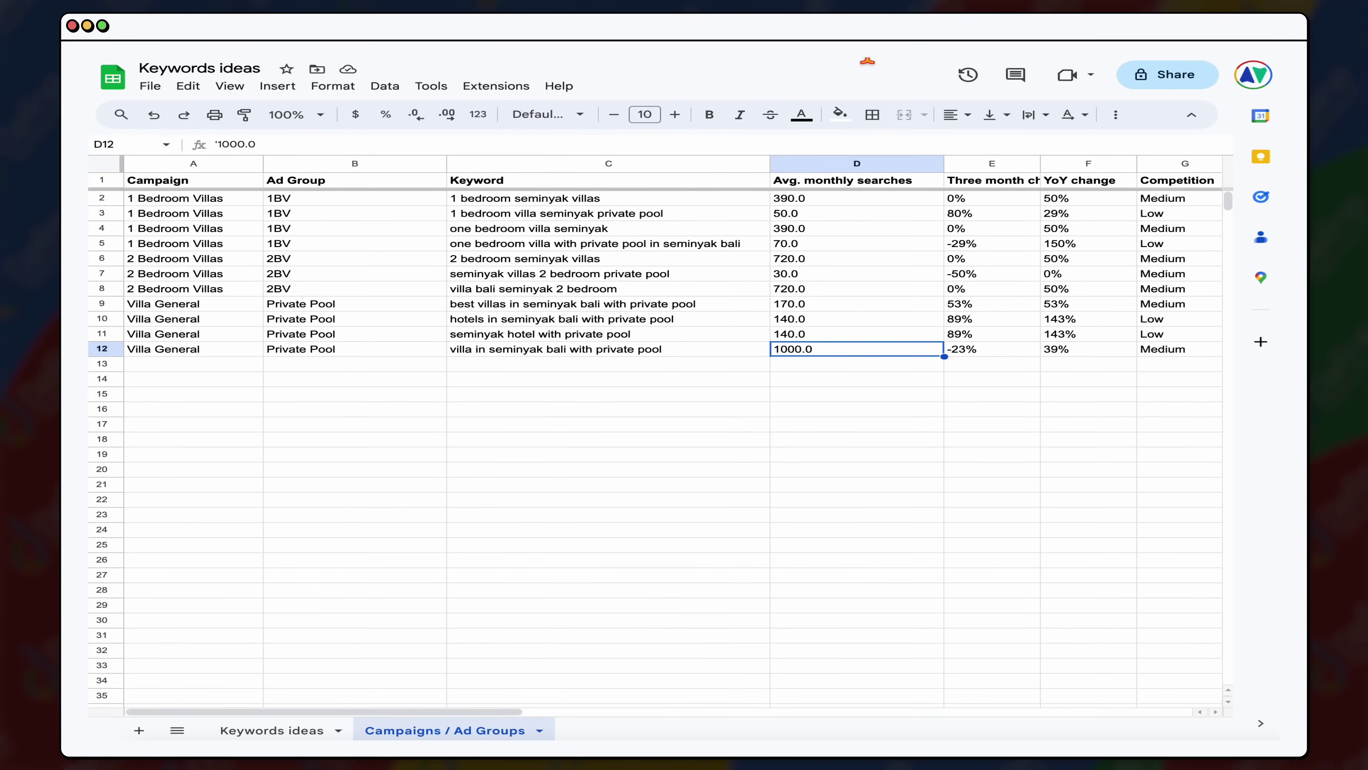
key(super+Tab)
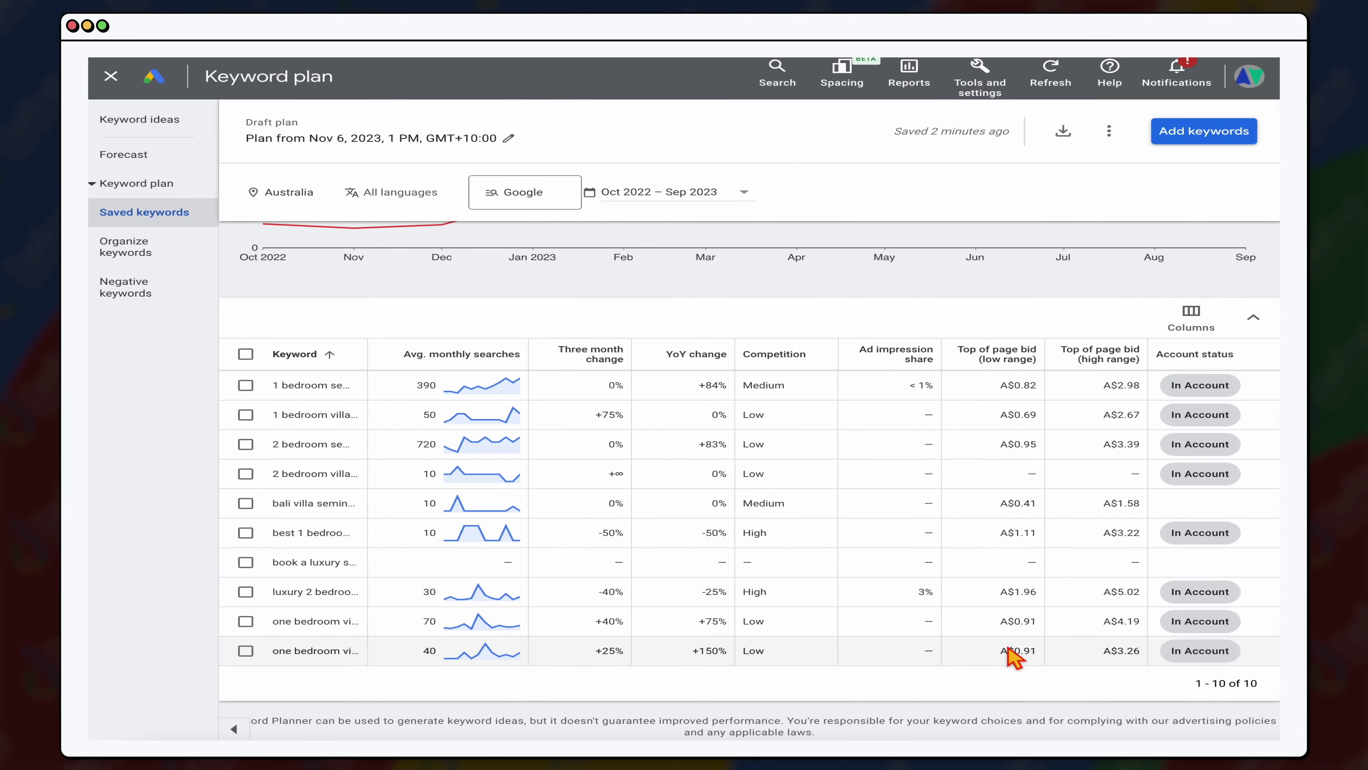